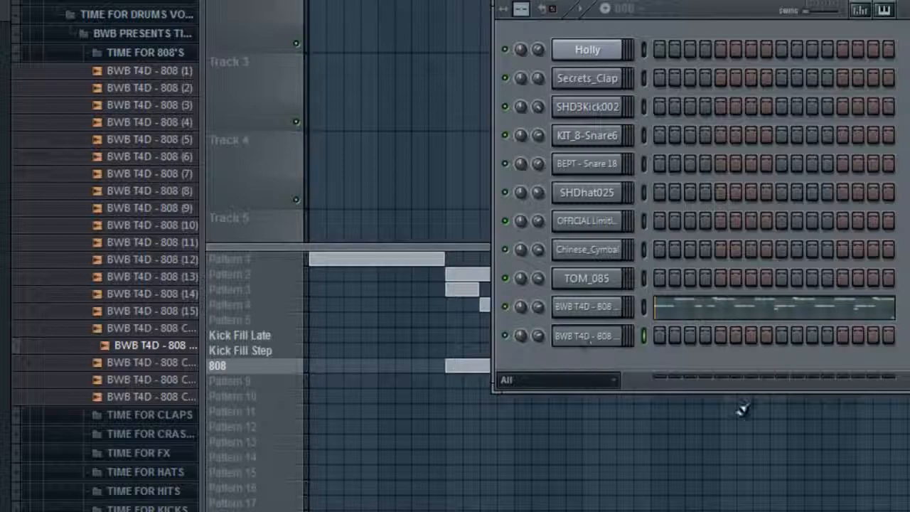
Display the instrument volume envelope in the settings of the upper BWB T4D - 808 channel
drag(687, 9, 861, 11)
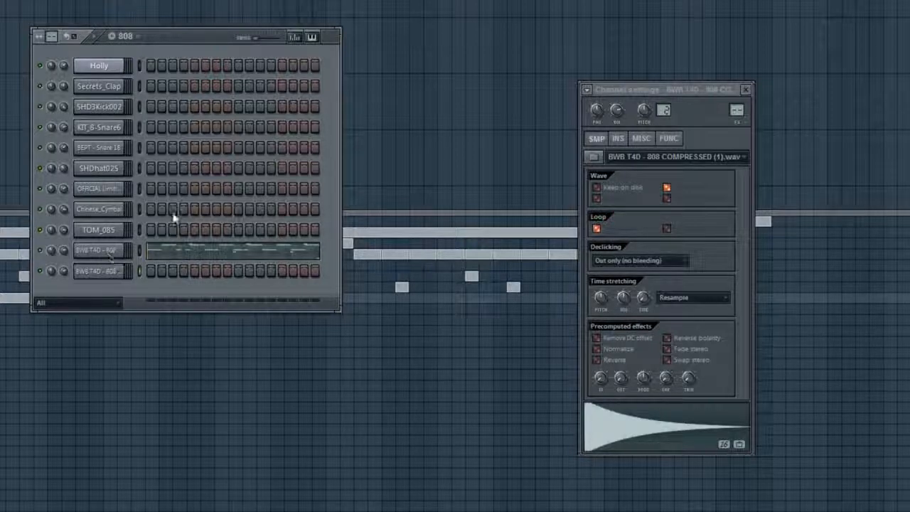
click(107, 256)
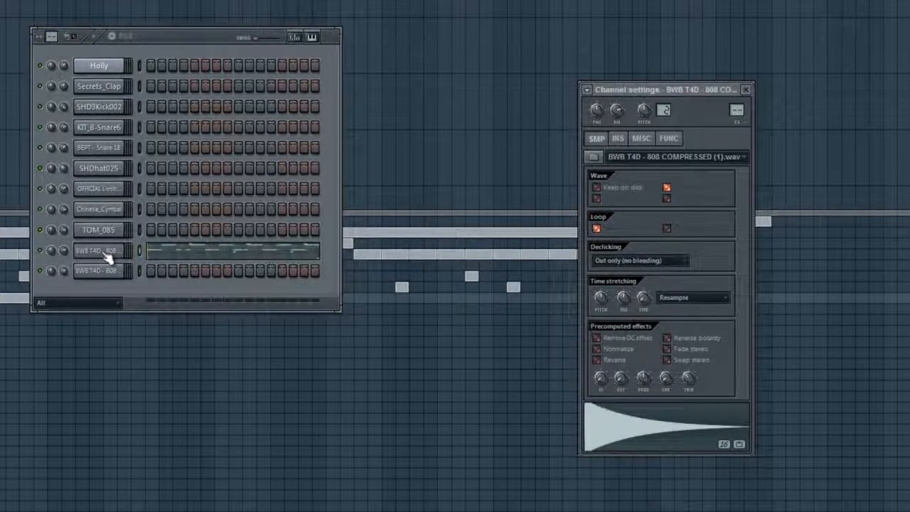
click(620, 140)
click(619, 156)
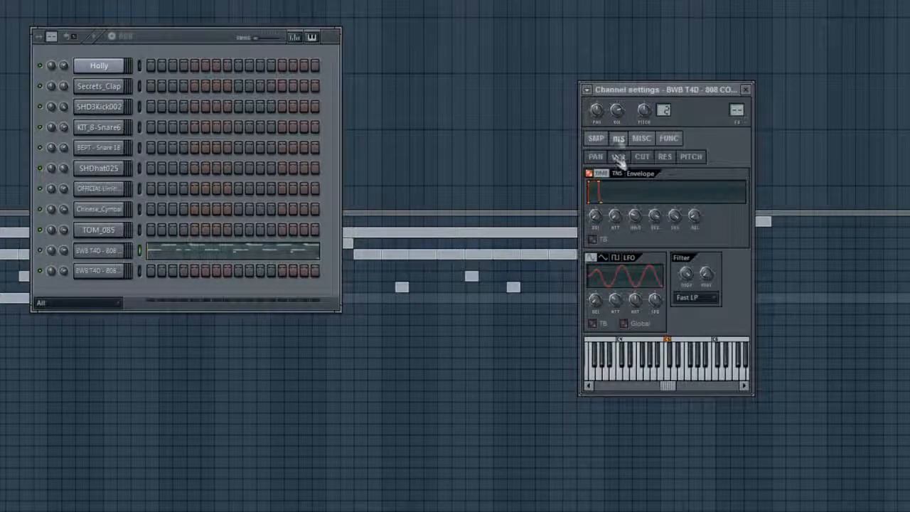
Audition the lower BWB T4D - 808 channel with a longer volume envelope attack, then return the attack to its minimum
click(99, 274)
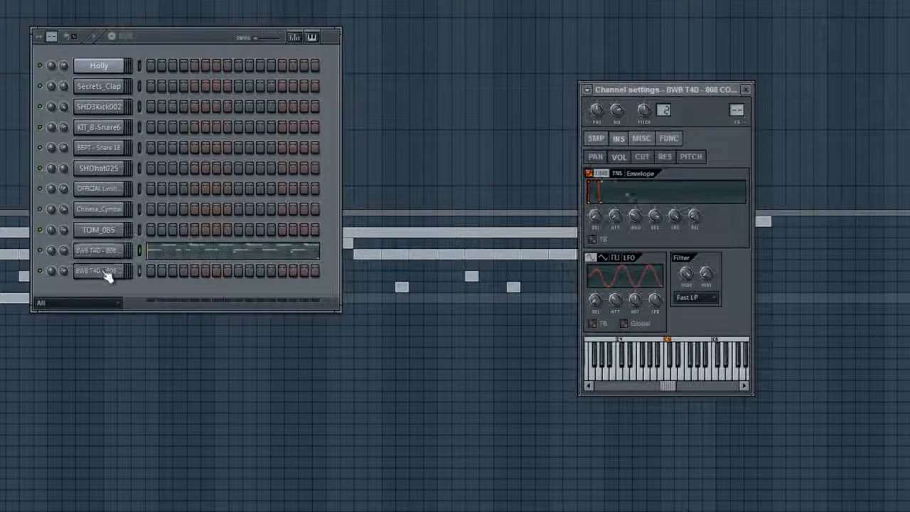
drag(604, 188, 631, 188)
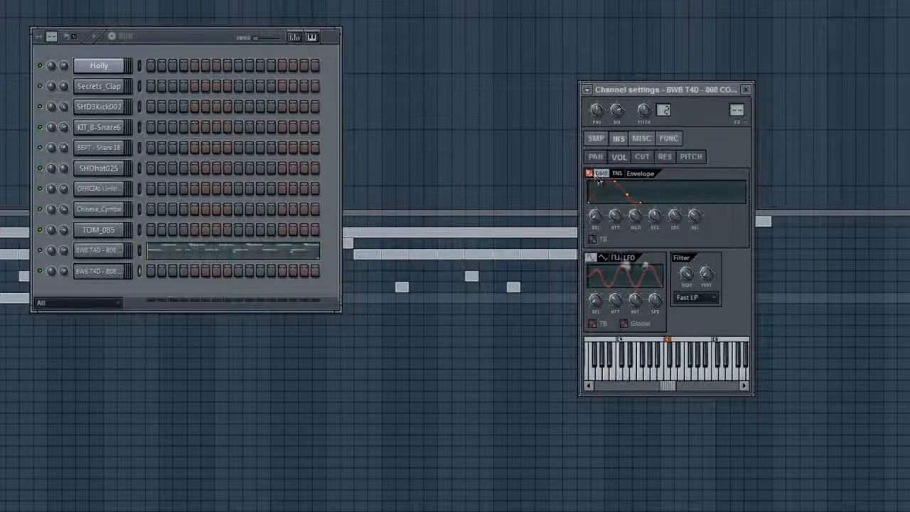
drag(617, 216, 626, 341)
click(108, 279)
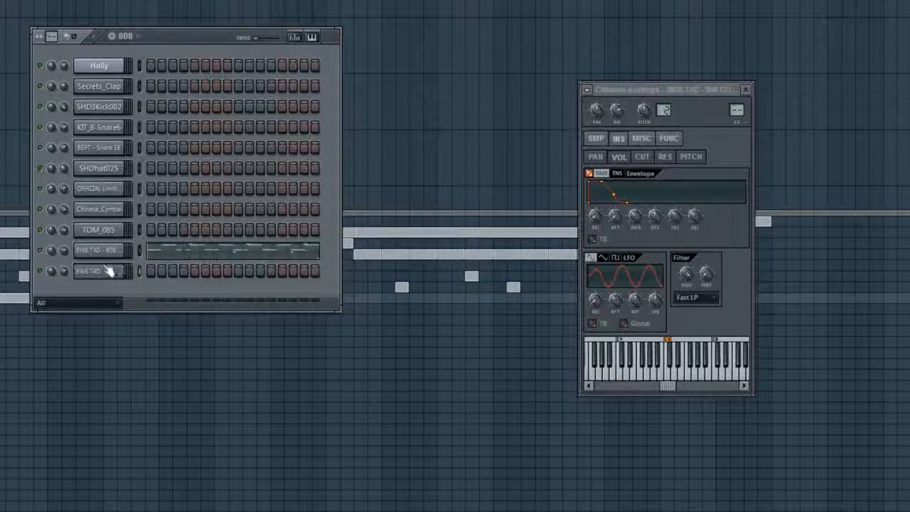
click(619, 201)
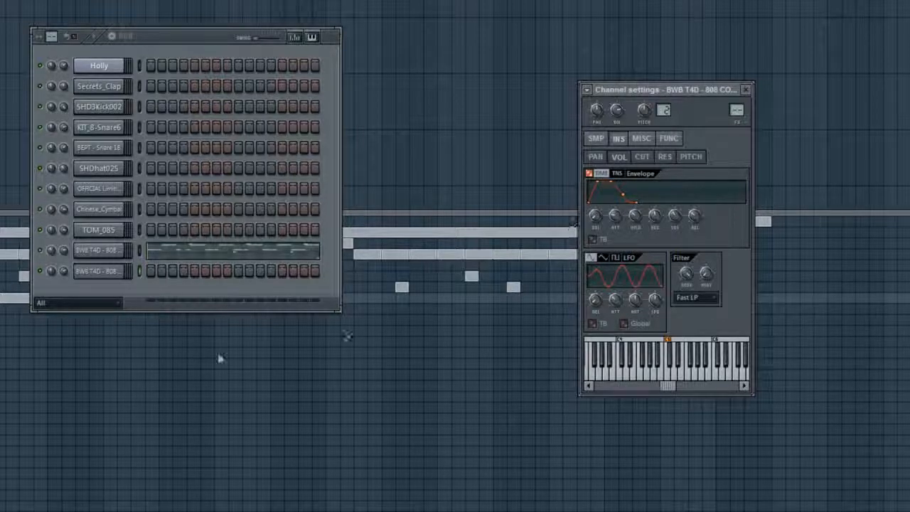
click(95, 276)
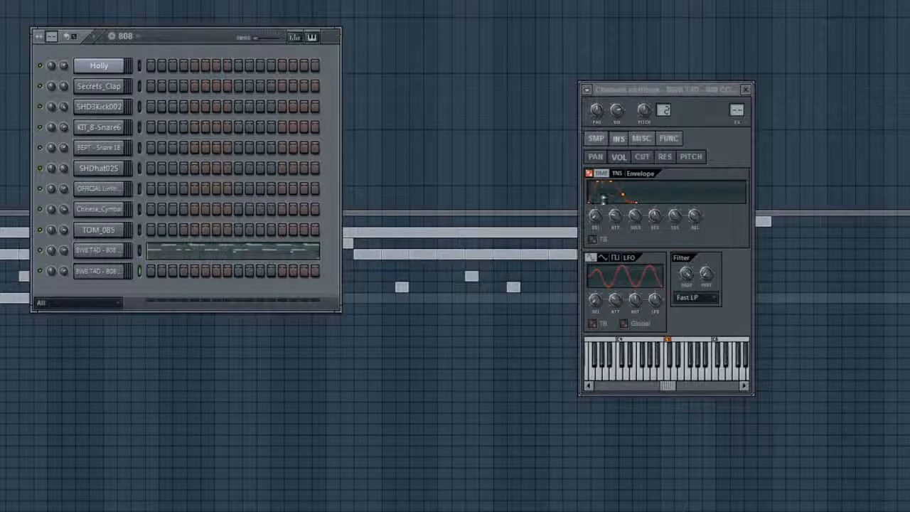
drag(616, 213, 615, 224)
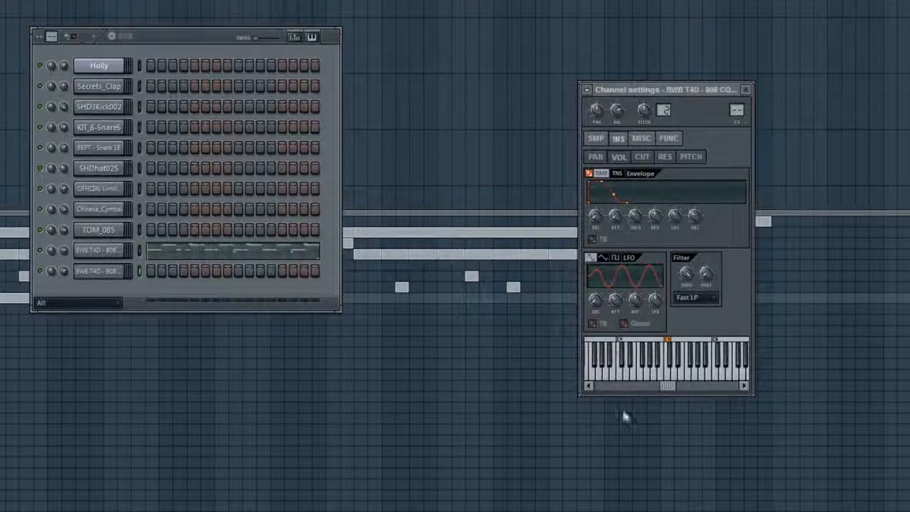
Open the lower 808 channel's piano roll and switch its key-name column to the piano keyboard display
right_click(126, 270)
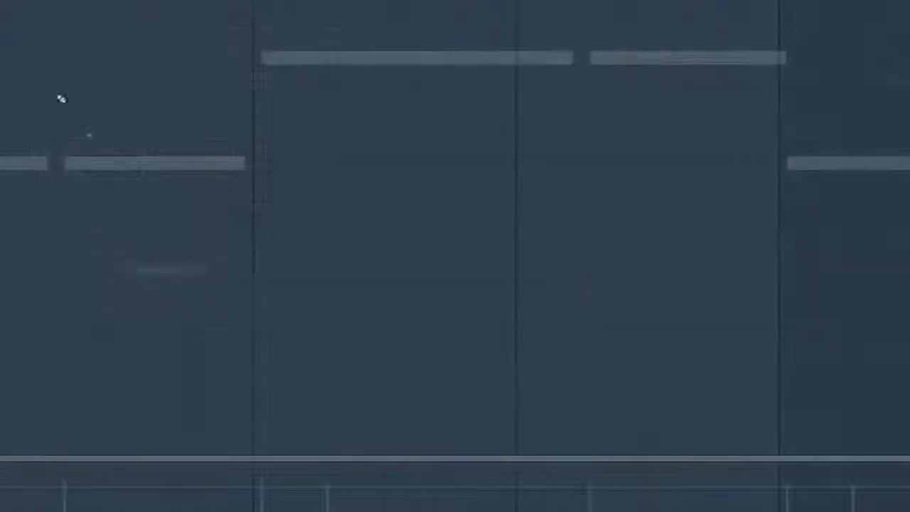
click(37, 242)
right_click(88, 243)
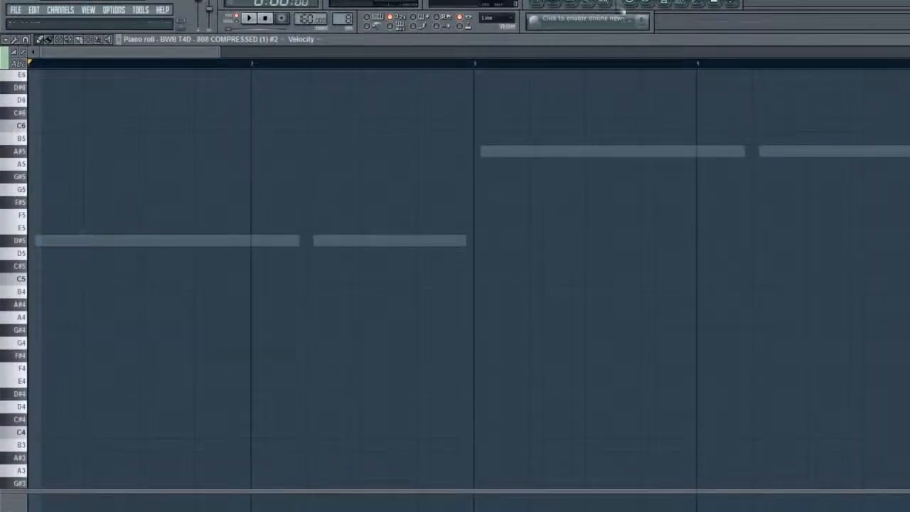
key(F6)
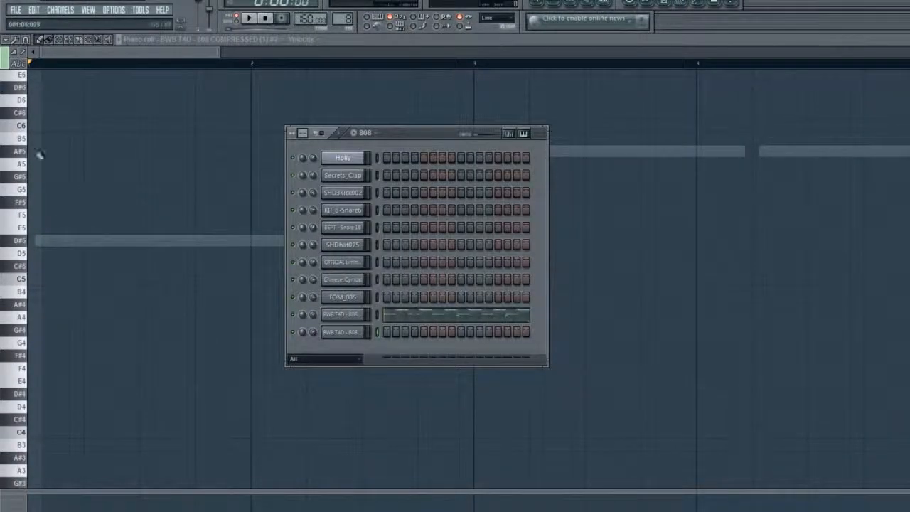
key(F6)
scroll(67, 153, up, 5)
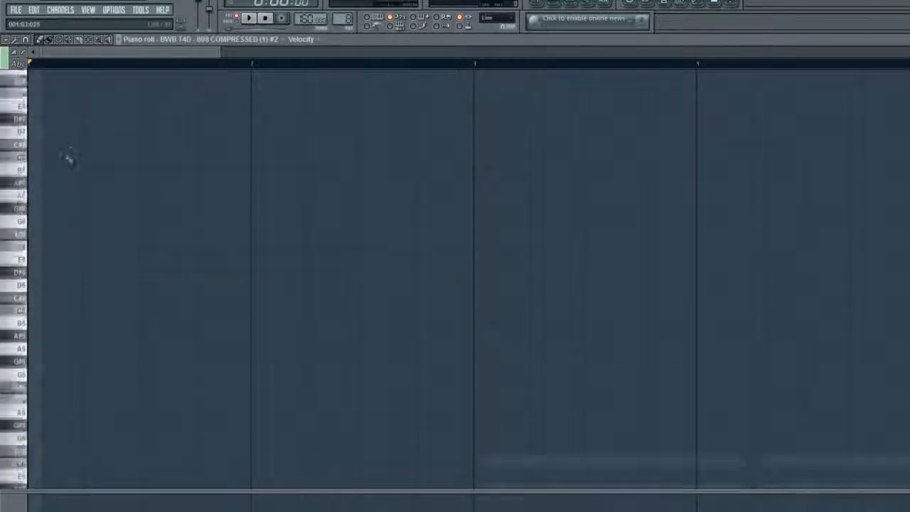
click(21, 242)
click(24, 62)
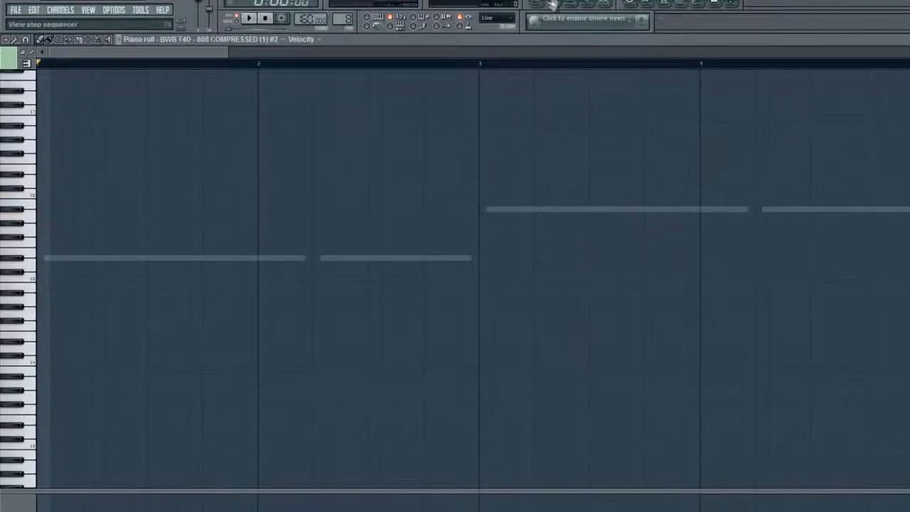
Lower the release of the lower 808 channel's volume envelope
key(F6)
click(349, 332)
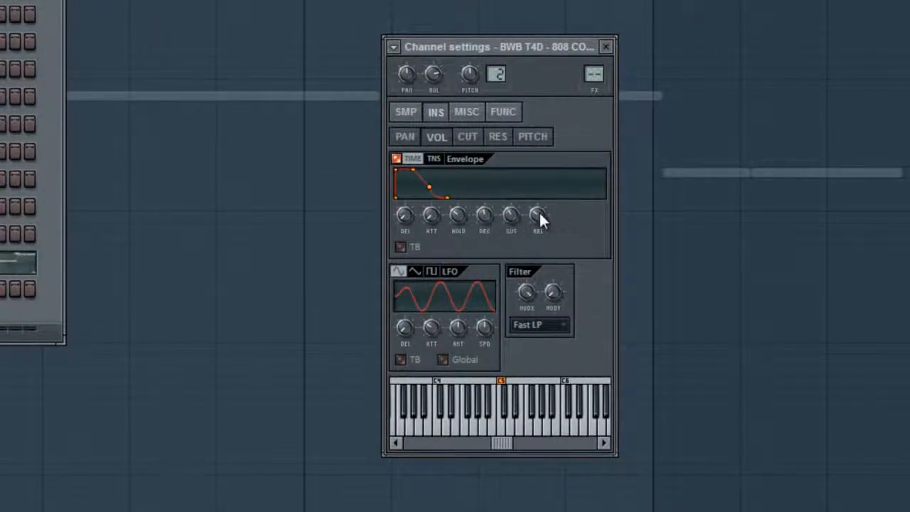
drag(540, 232, 541, 257)
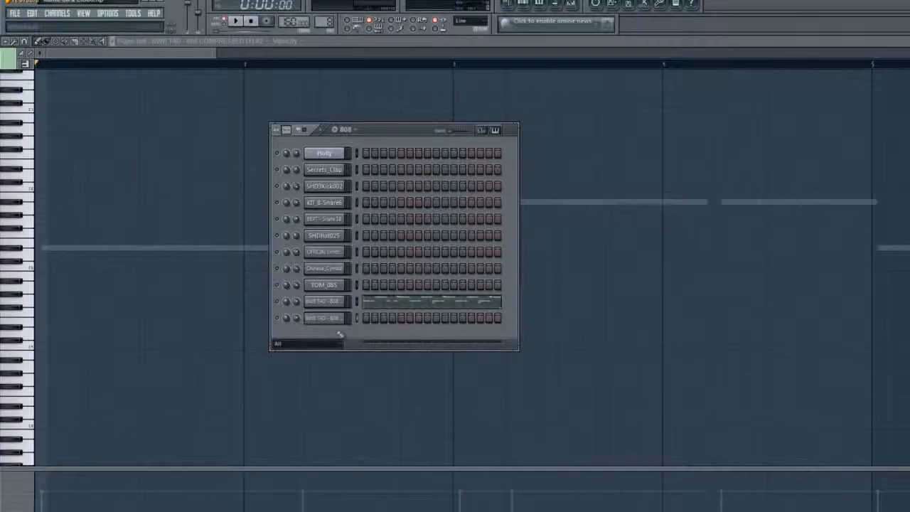
Show Pattern 4 in the step sequencer over the playlist and play it back to hear its drum rhythm
key(F6)
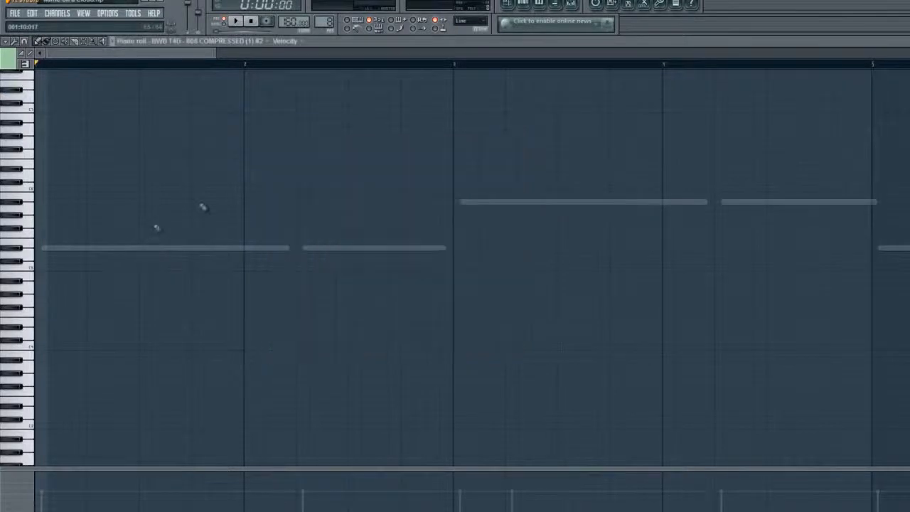
click(507, 4)
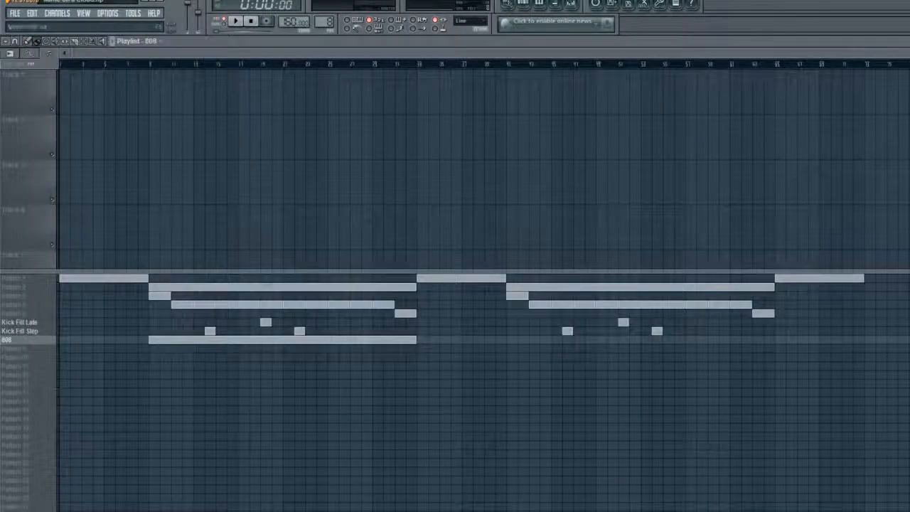
click(23, 306)
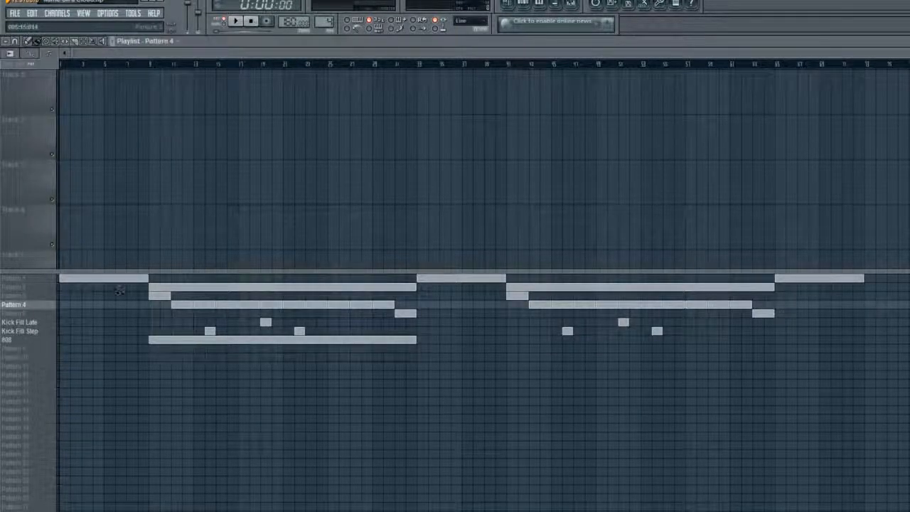
click(535, 4)
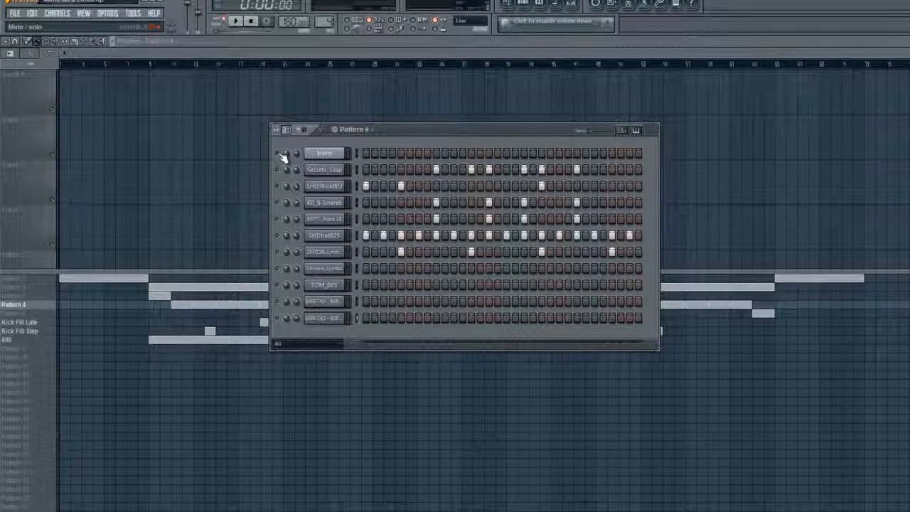
click(236, 20)
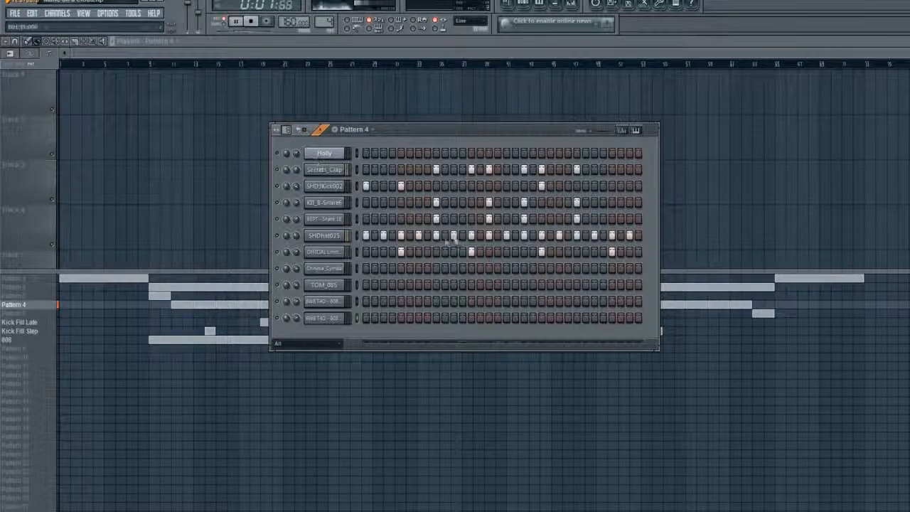
key(space)
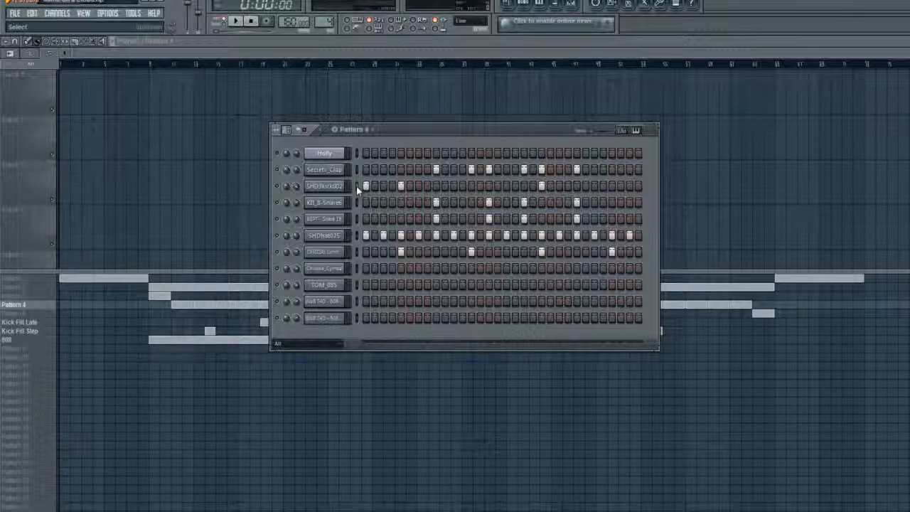
Paste Pattern 4's SHD3Kick002 steps onto the lower BWB T4D - 808 channel in the empty Pattern 9
drag(325, 22, 325, 8)
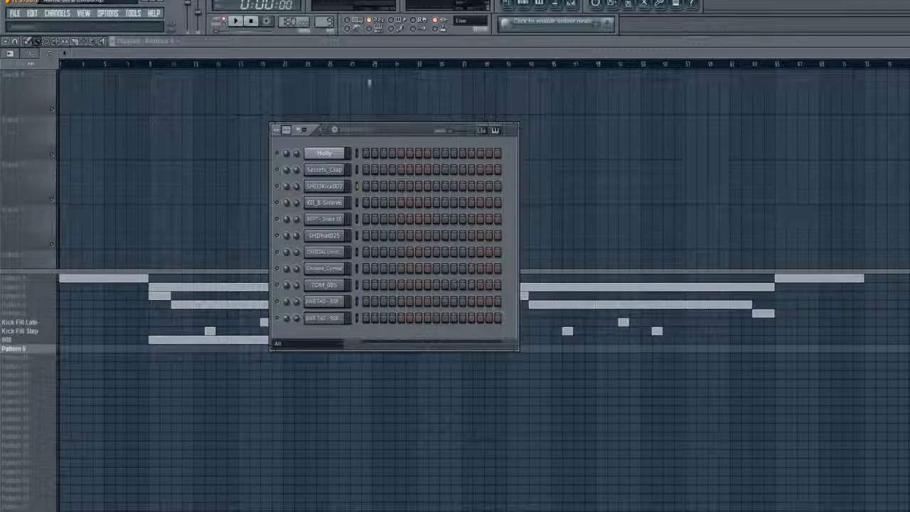
click(330, 318)
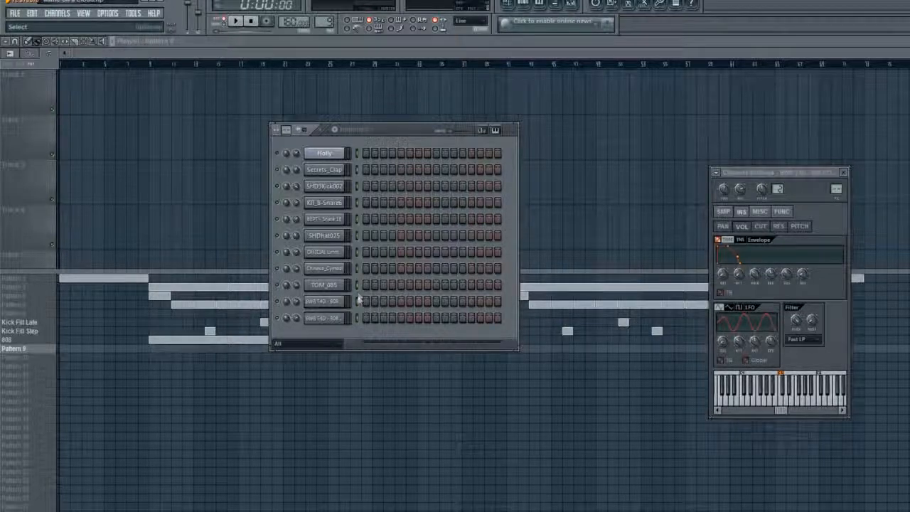
double_click(358, 318)
key(ctrl+v)
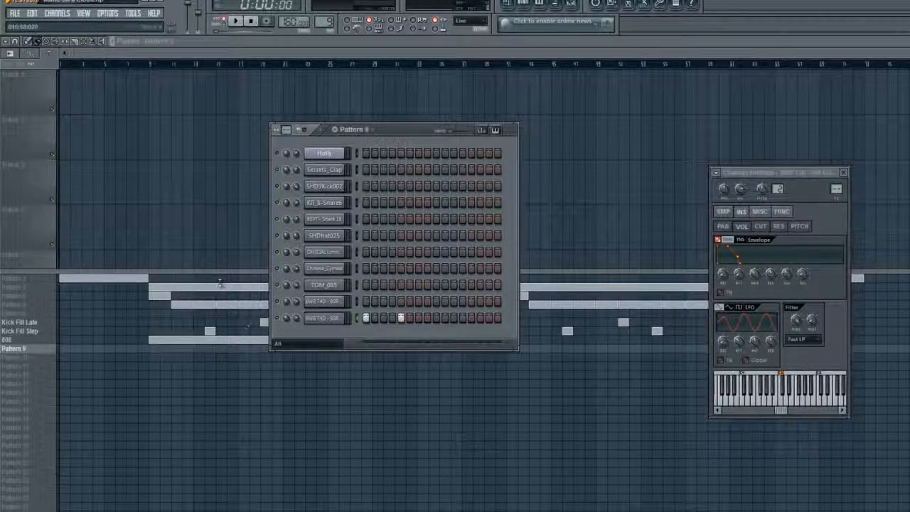
Check the kick steps in Pattern 4 and extend Pattern 9 to 32 steps to match it
drag(326, 24, 328, 44)
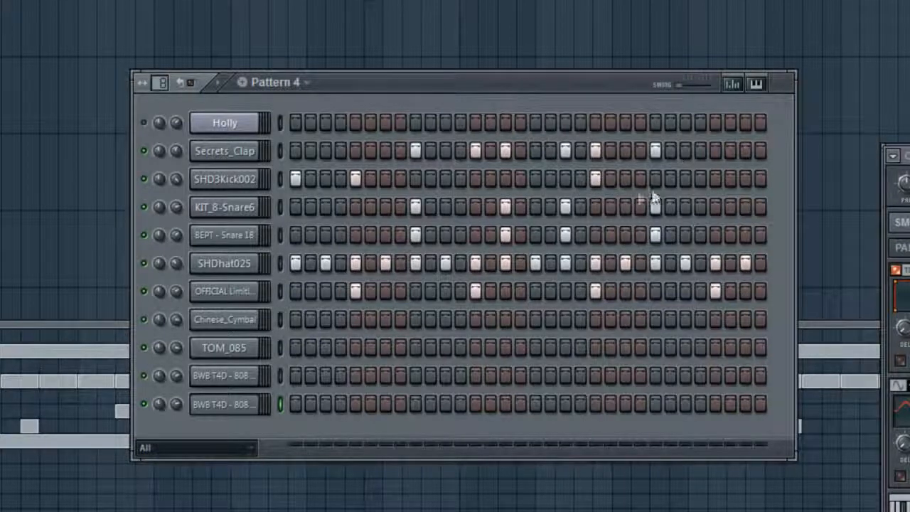
key(plus)
key(plus)
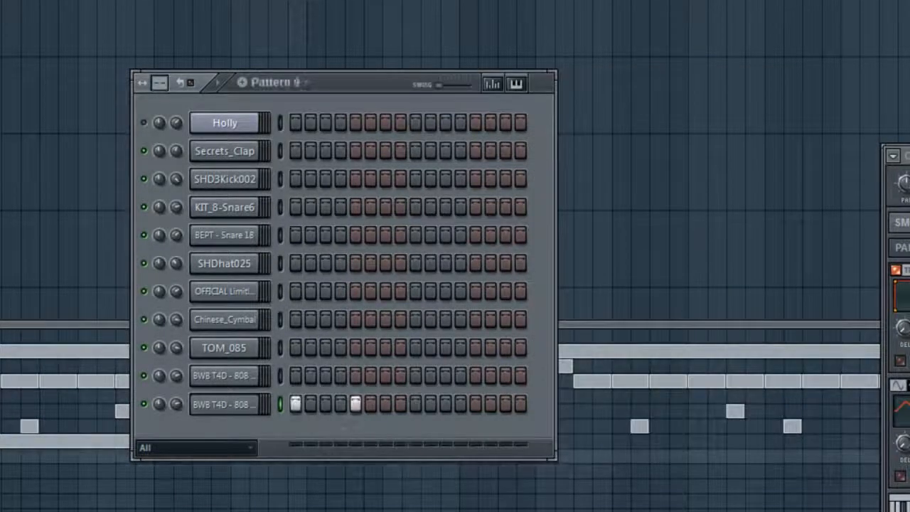
key(plus)
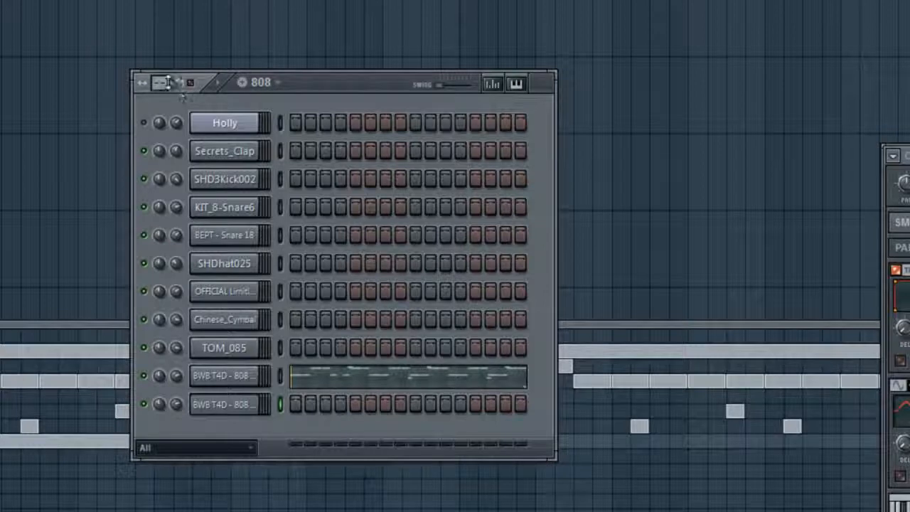
key(plus)
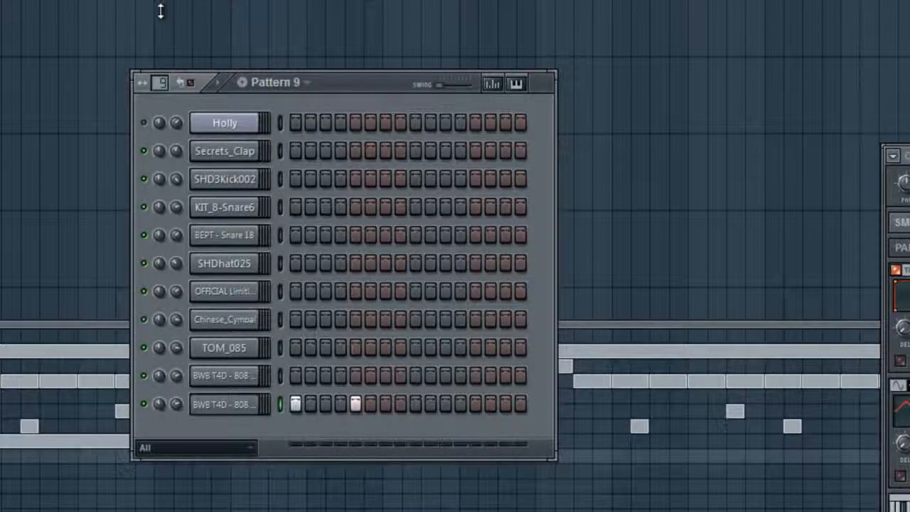
drag(161, 20, 161, 28)
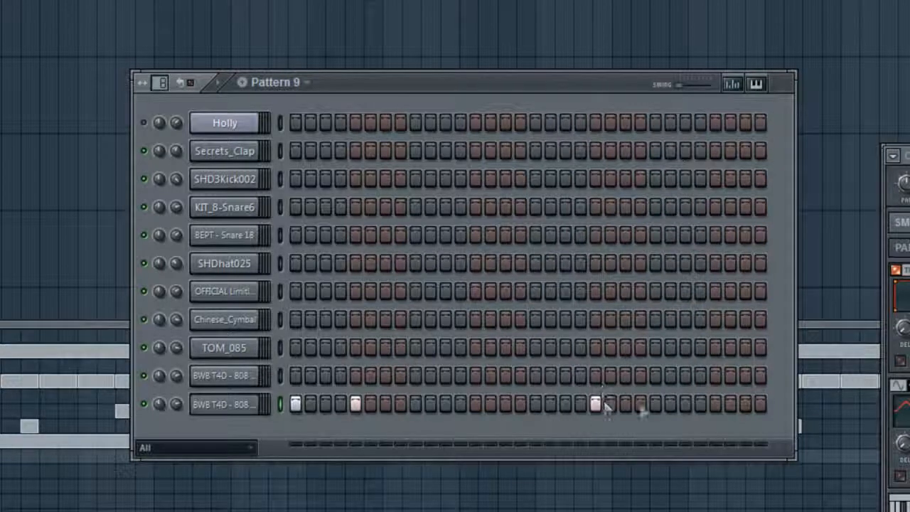
Send the lower 808 channel's steps in Pattern 9 to the piano roll and play back the notes
right_click(235, 407)
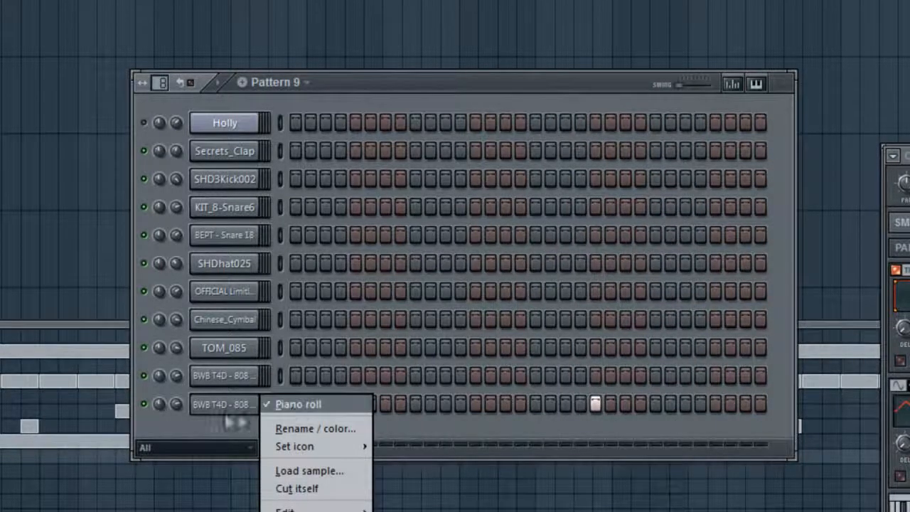
click(223, 409)
right_click(260, 402)
right_click(217, 405)
click(334, 406)
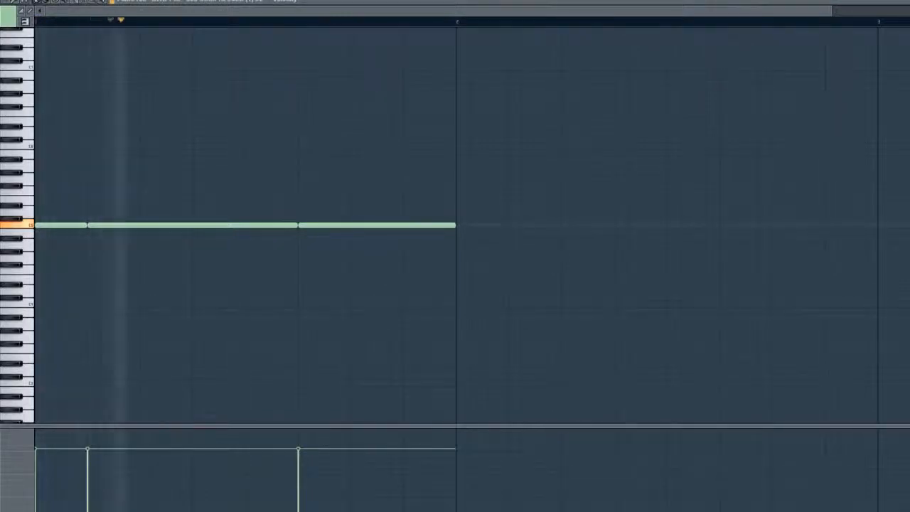
key(space)
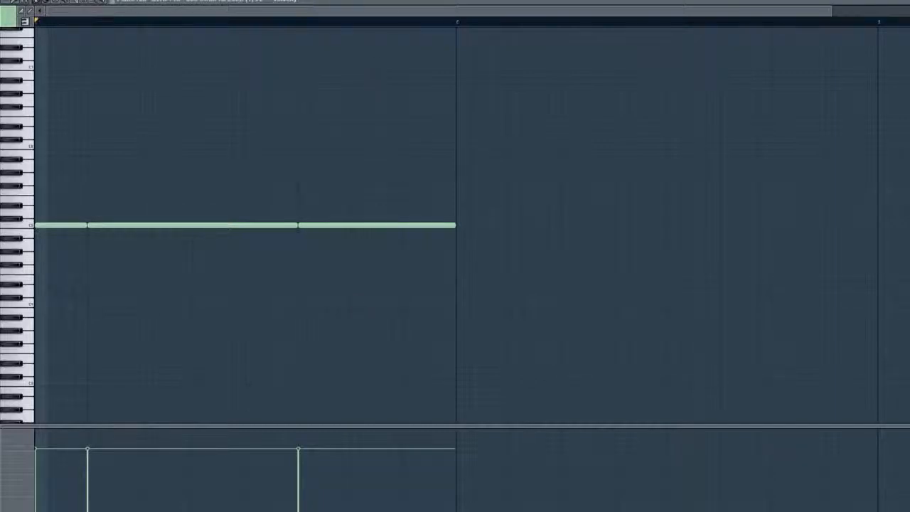
Place a Pattern 9 clip in the playlist at bar 9, under the start of the 808 clip
key(F5)
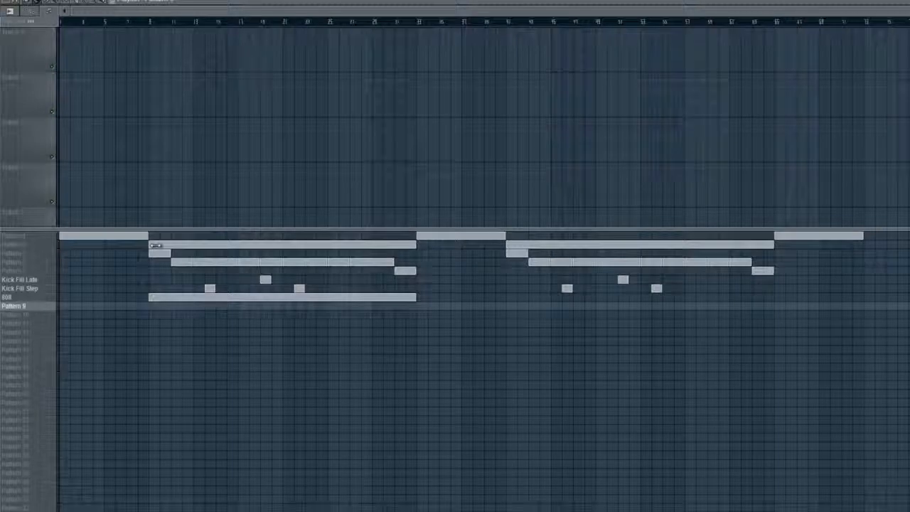
key(F6)
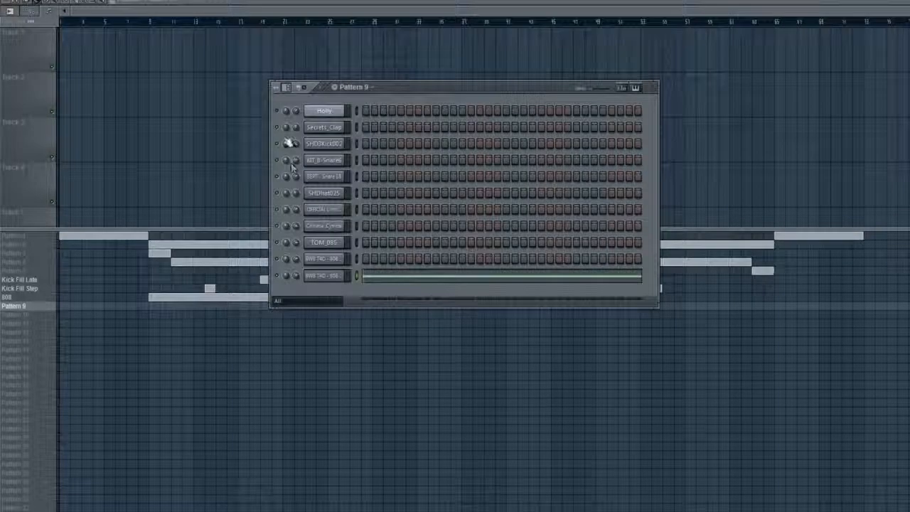
right_click(284, 112)
key(Escape)
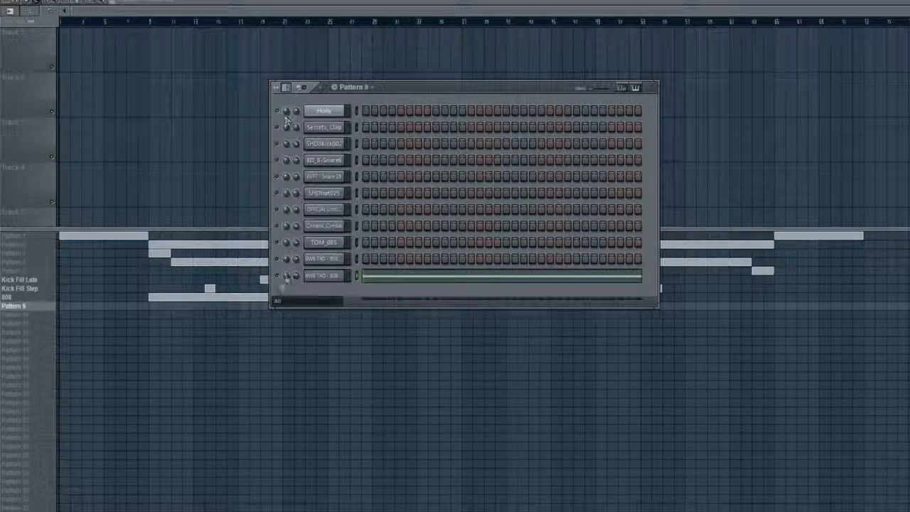
click(152, 22)
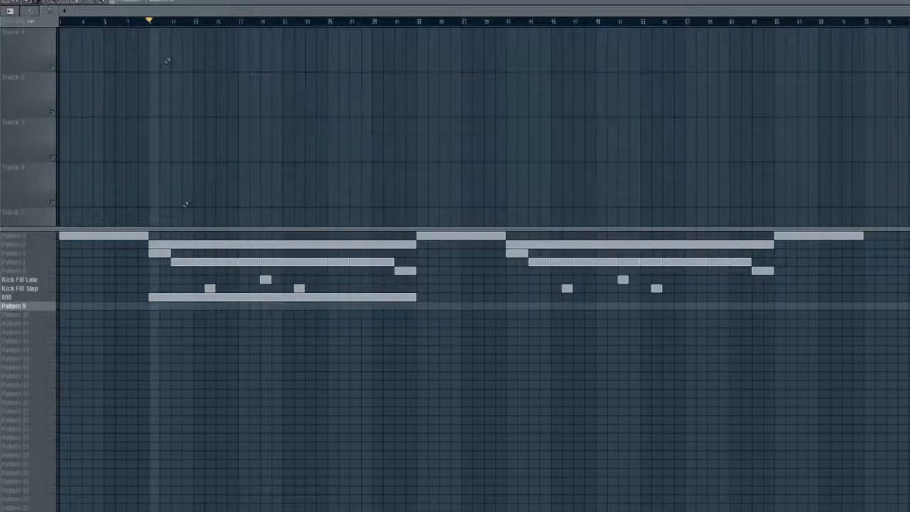
click(161, 307)
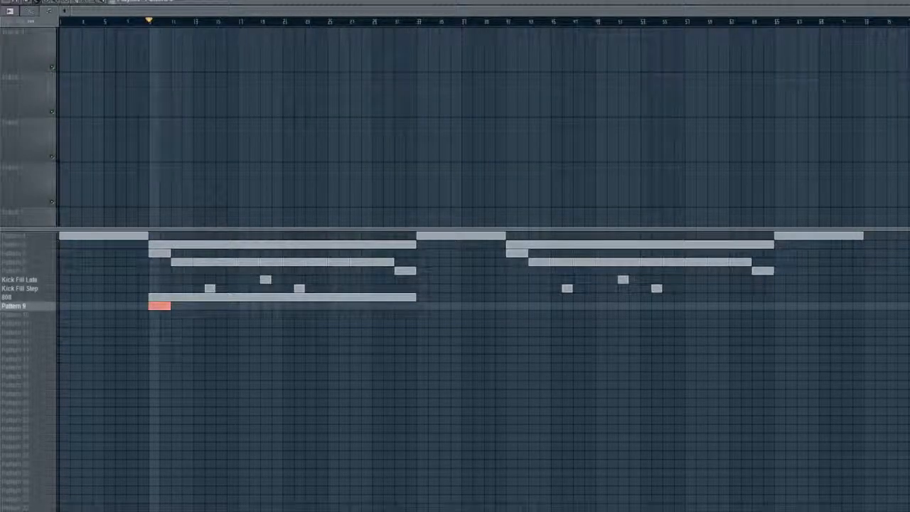
Play the arrangement from bar 9 with the step sequencer shown to hear the new Pattern 9 bass
key(F6)
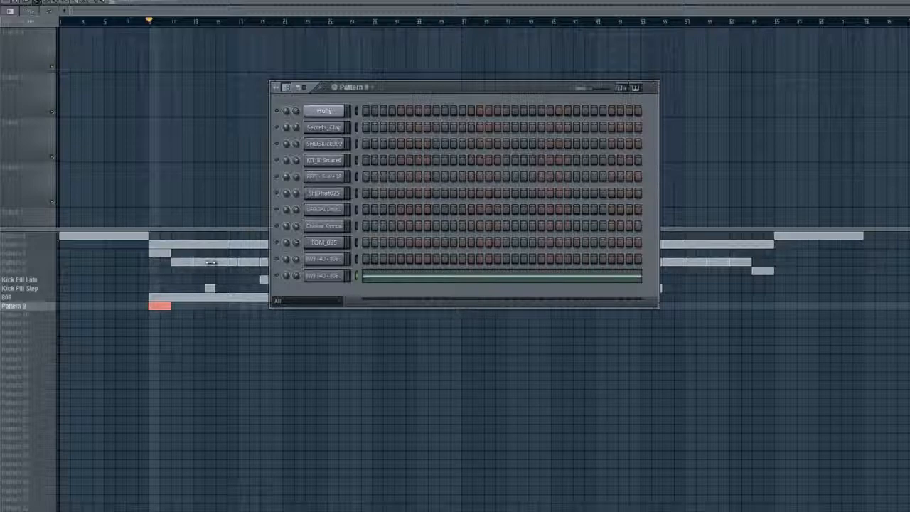
key(space)
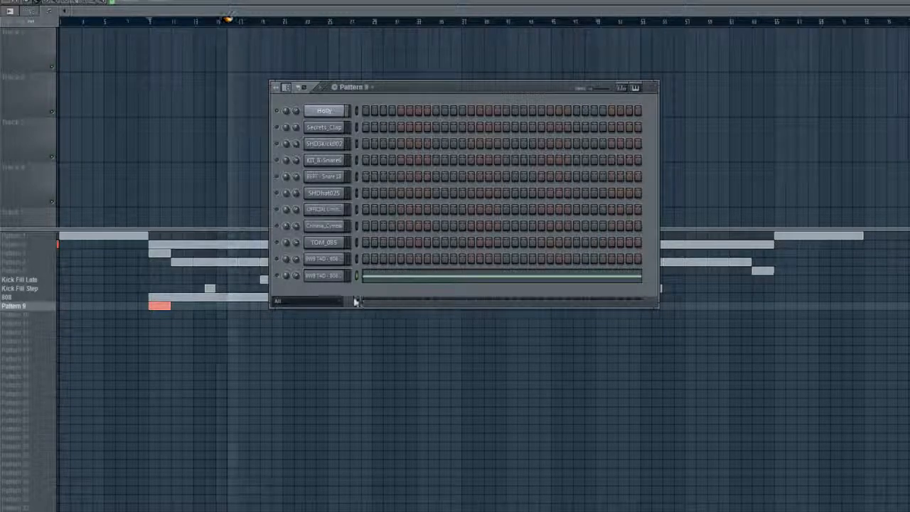
key(space)
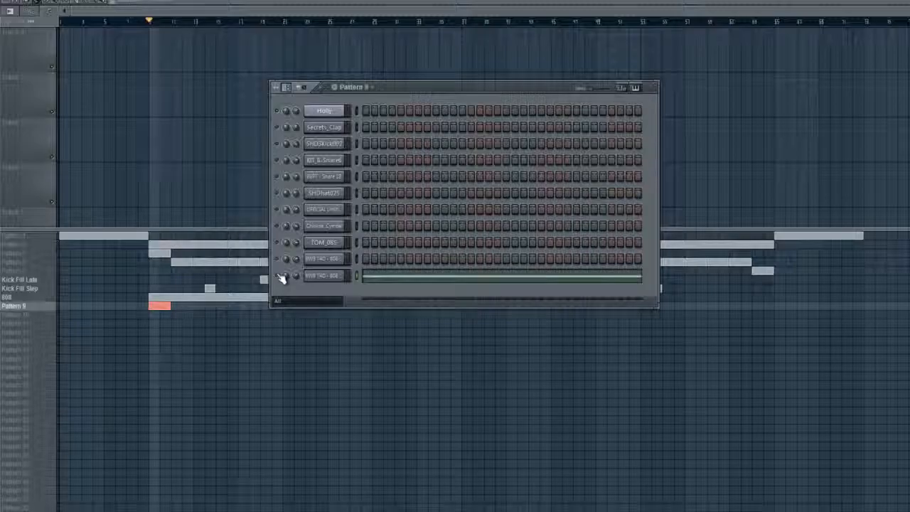
Raise all of Pattern 9's lower 808 notes by one octave to C6
click(380, 280)
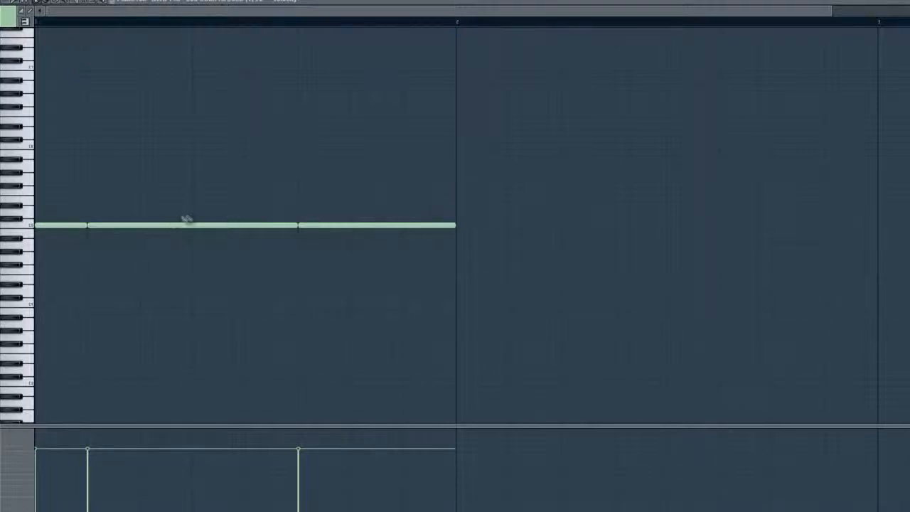
drag(486, 137, 35, 327)
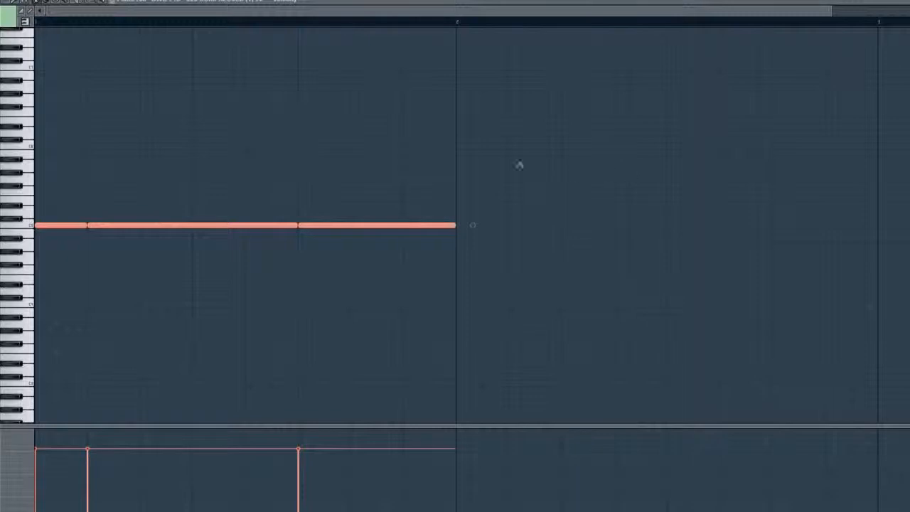
drag(463, 139, 36, 286)
drag(51, 226, 34, 151)
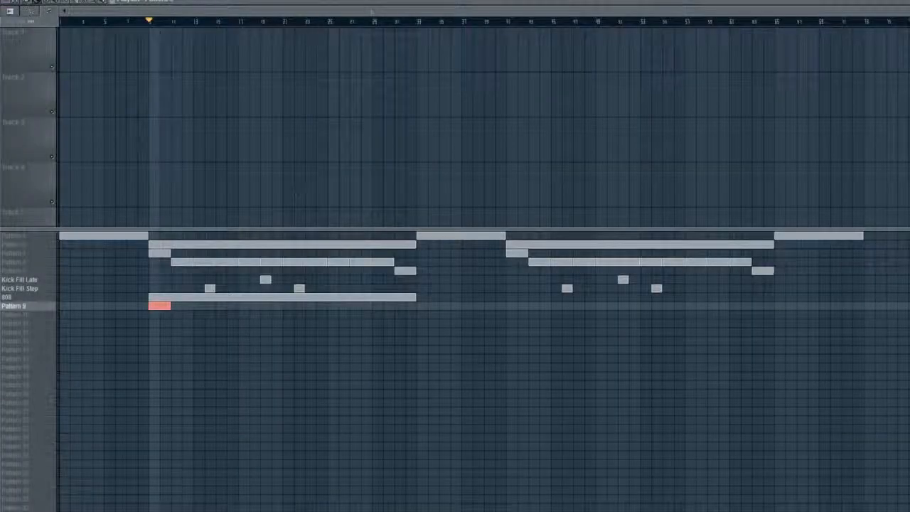
Reopen the lower 808 channel's notes in the piano roll and play back the C6 line in Pattern 9
key(F6)
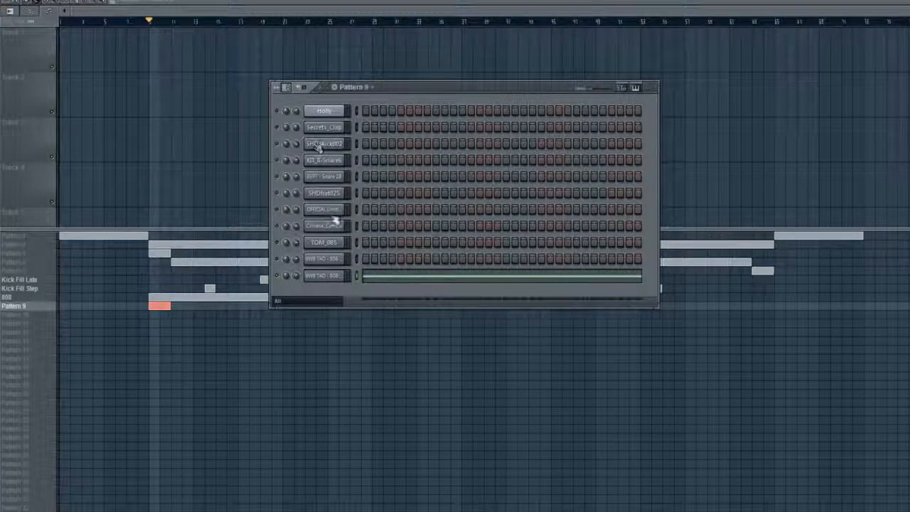
click(375, 281)
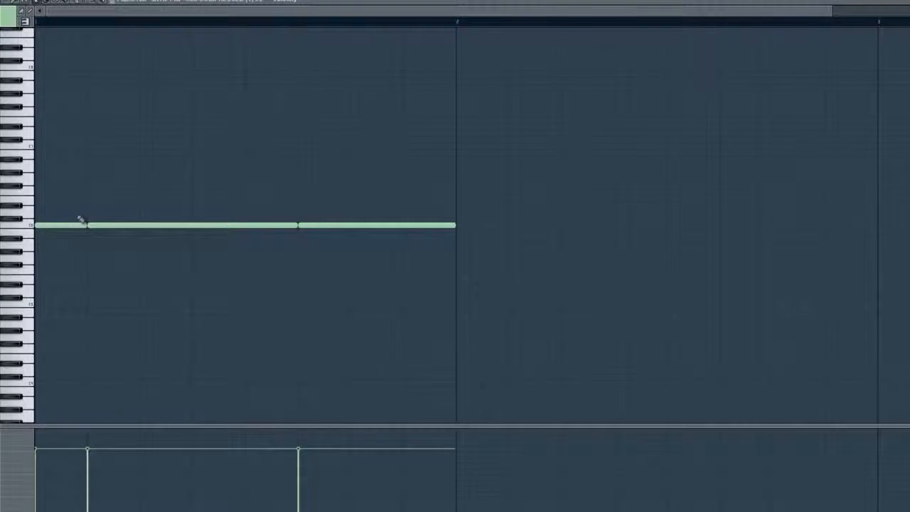
key(space)
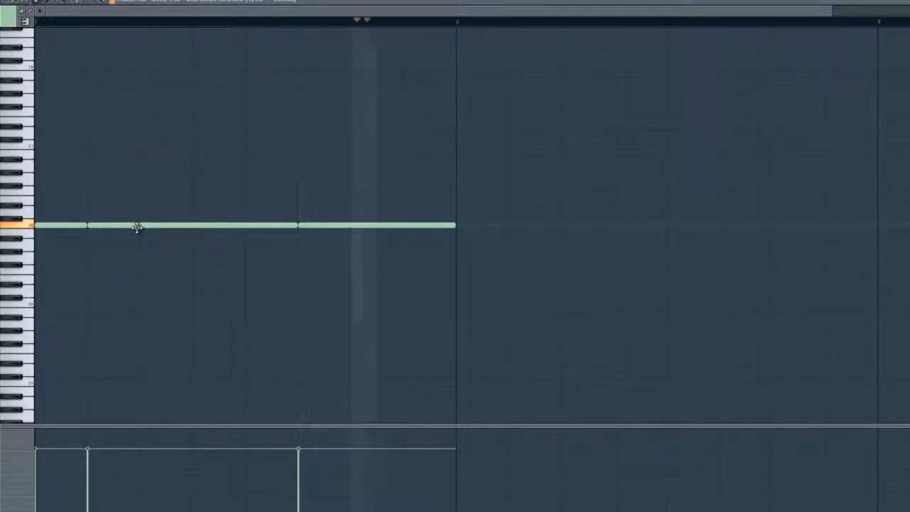
key(F6)
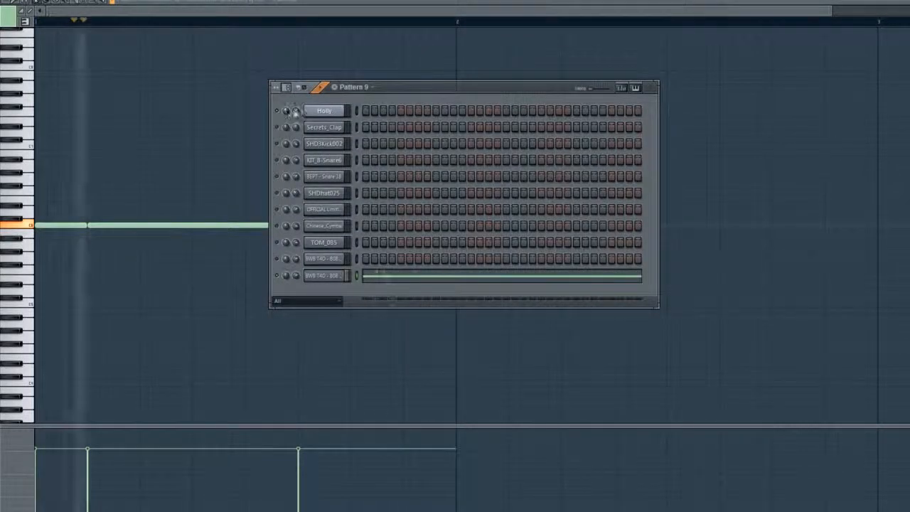
key(space)
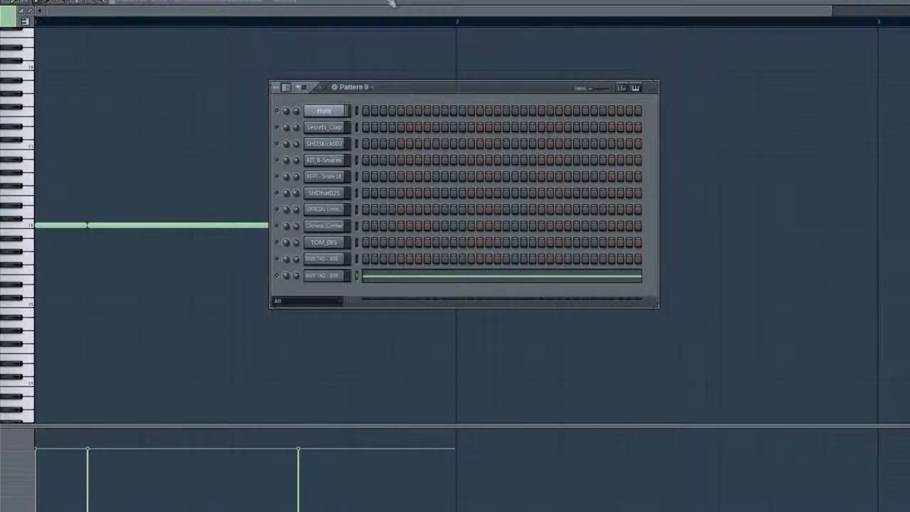
Play the playlist from bar 9 to hear the C6 bass notes together with the beat
key(F5)
click(153, 24)
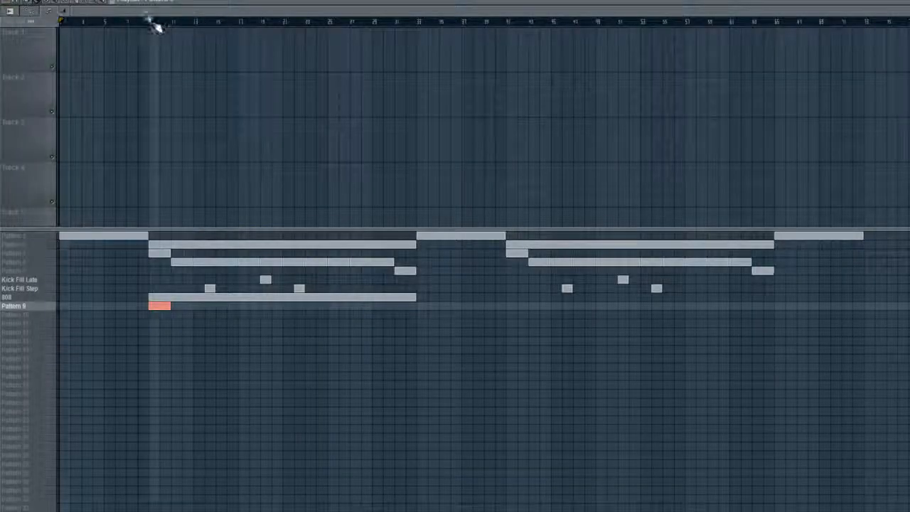
key(space)
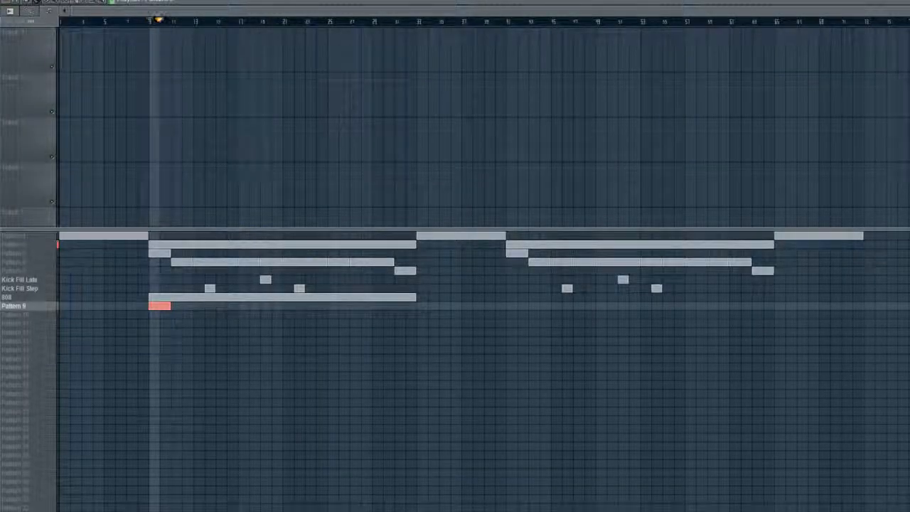
key(F6)
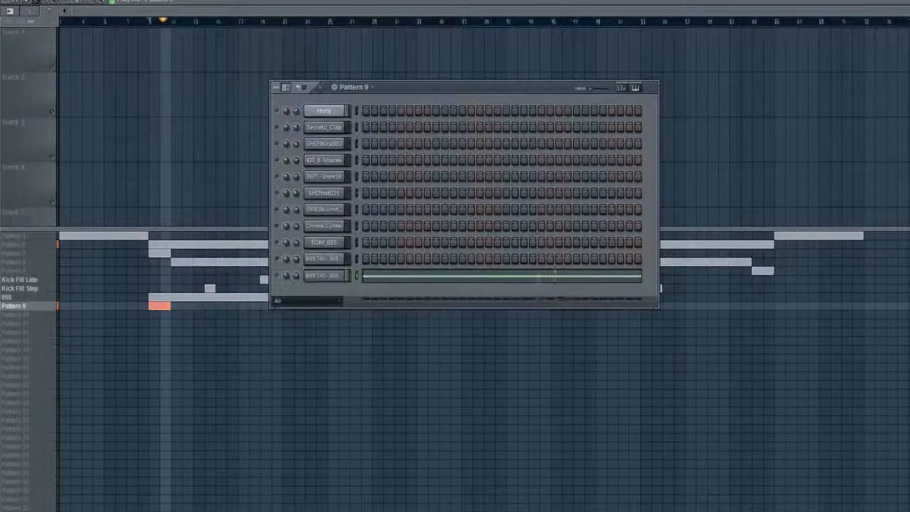
Select the time range covering Pattern 9's lower 808 notes and show note names on the piano roll keyboard
click(381, 277)
drag(472, 183, 45, 248)
drag(44, 26, 460, 25)
key(ctrl+d)
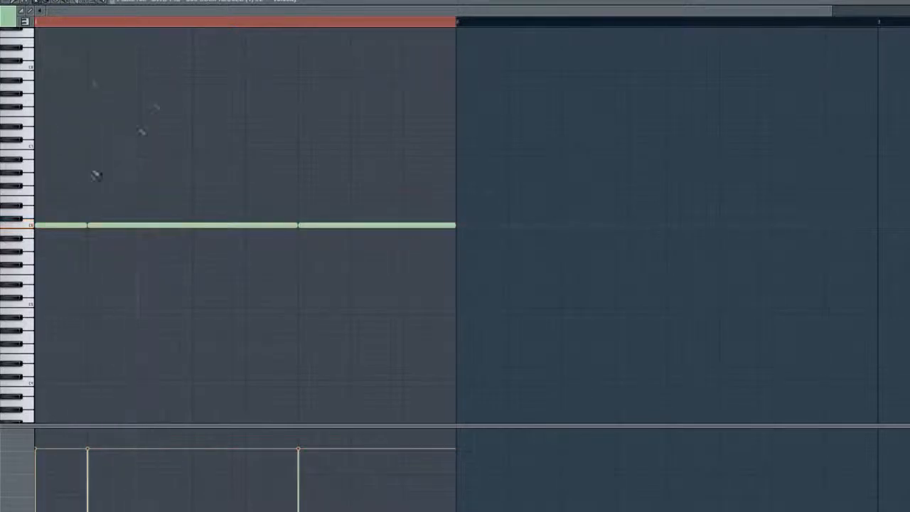
click(25, 22)
drag(467, 146, 27, 315)
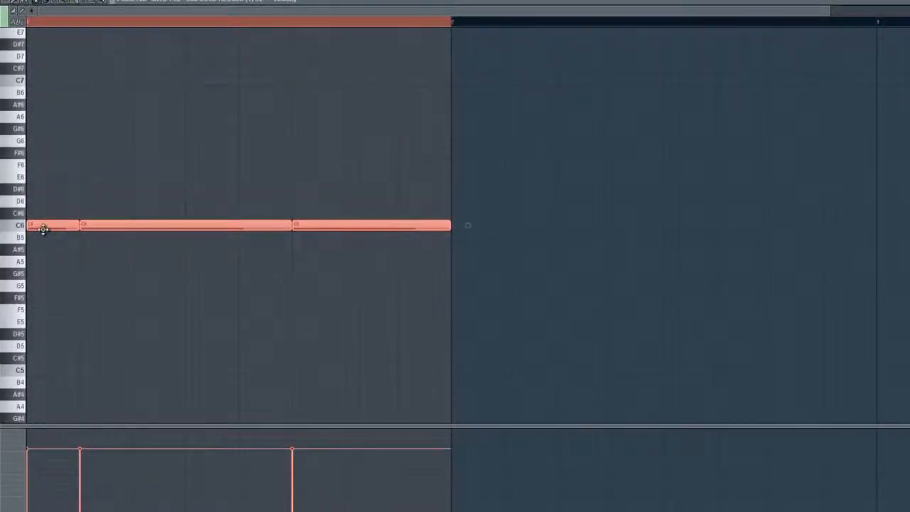
Check the notes of the existing 808 pattern and move all of Pattern 9's lower 808 notes to D#5
key(F9)
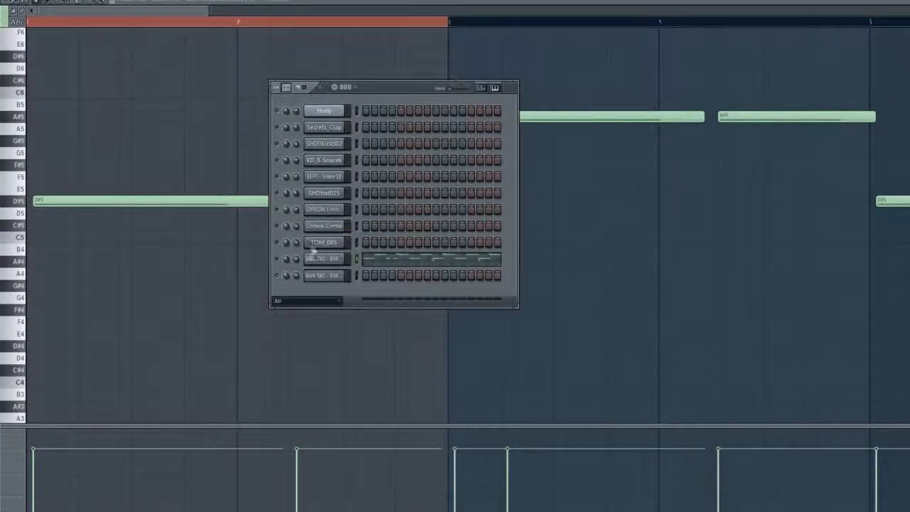
key(KP_Add)
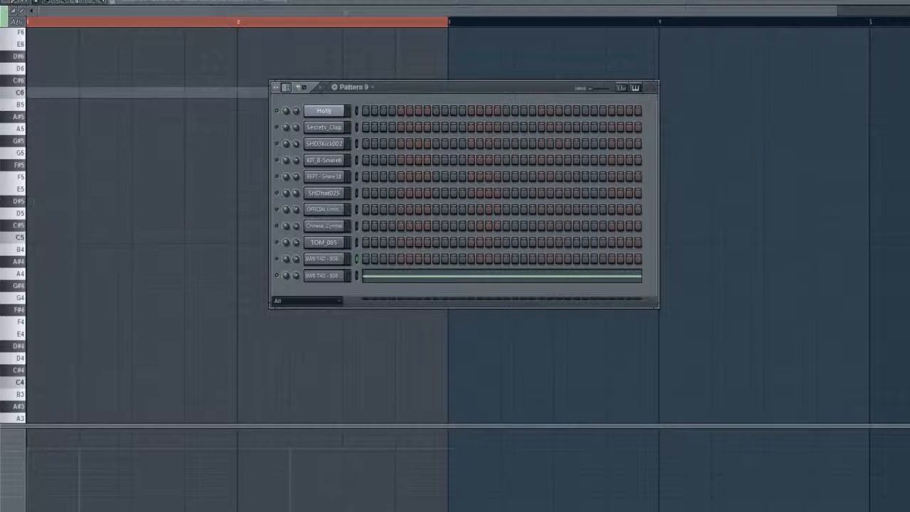
click(382, 277)
drag(34, 207, 515, 312)
drag(47, 224, 30, 333)
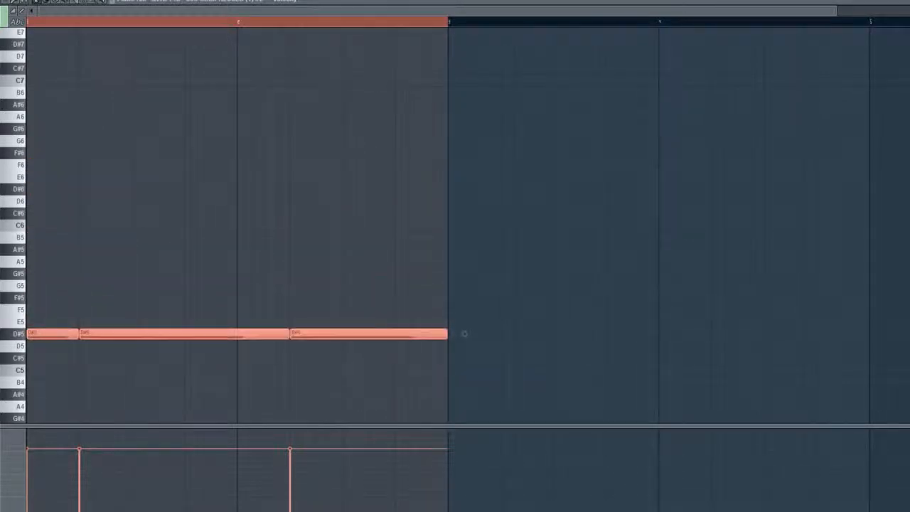
key(KP_Subtract)
key(KP_Add)
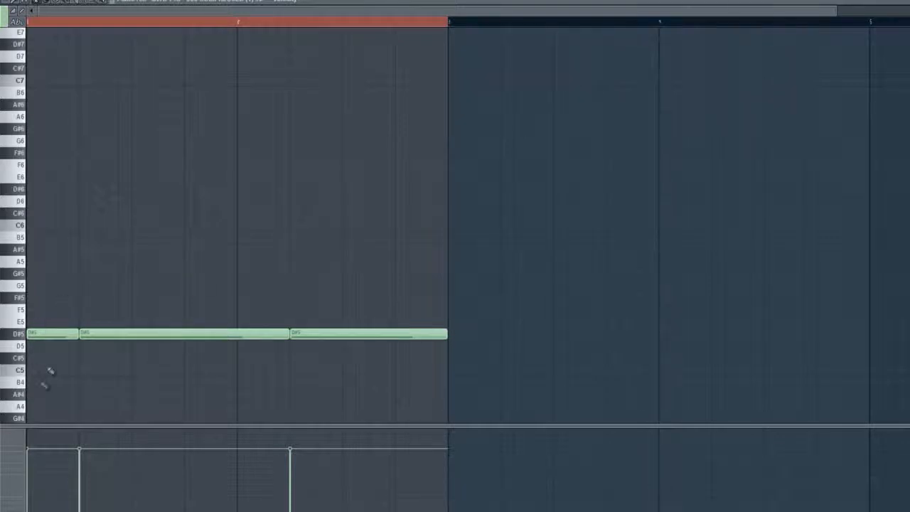
Play back Pattern 9's D#5 bass notes in the piano roll
scroll(242, 138, down, 4)
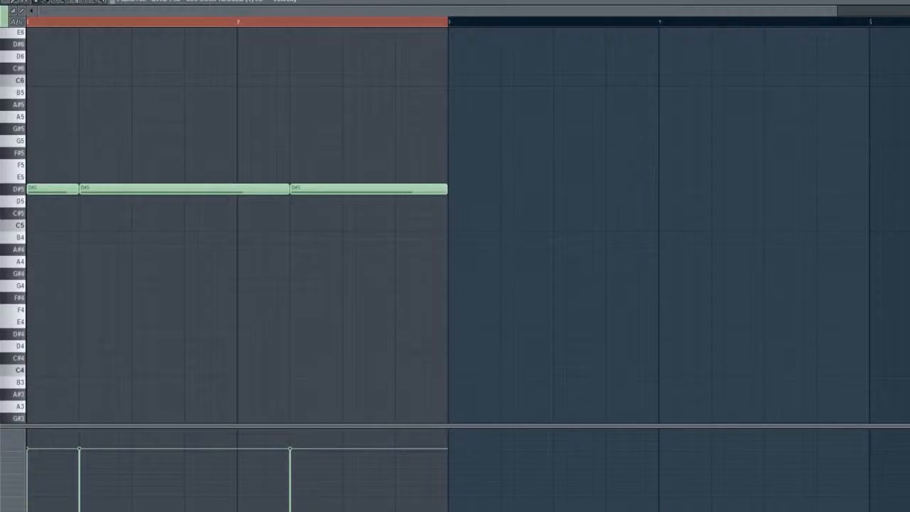
key(F6)
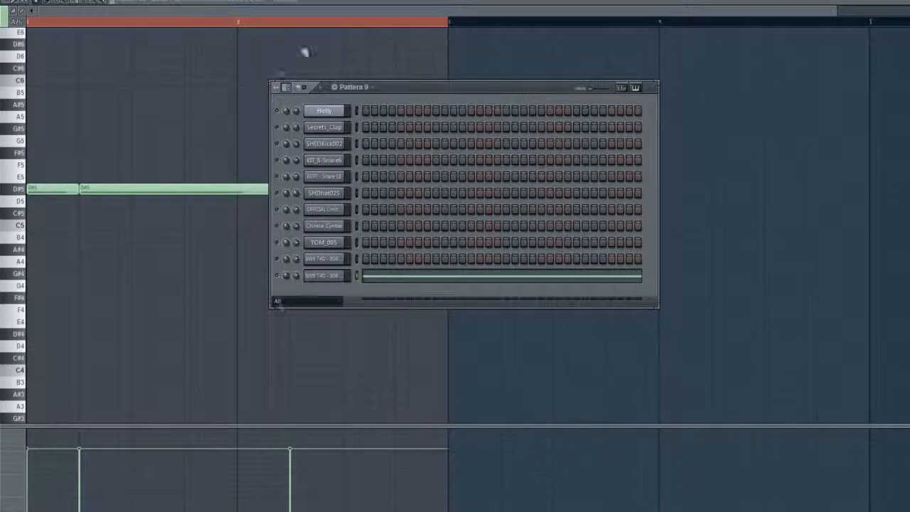
key(F6)
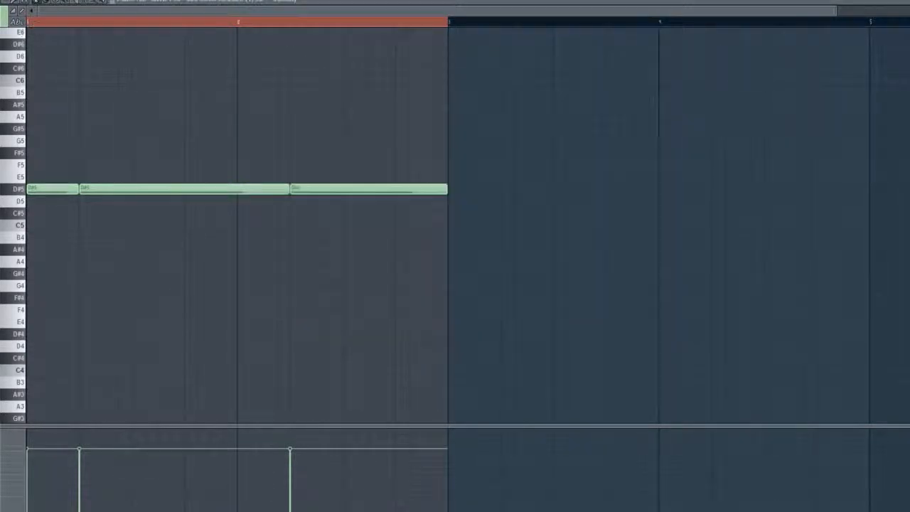
key(space)
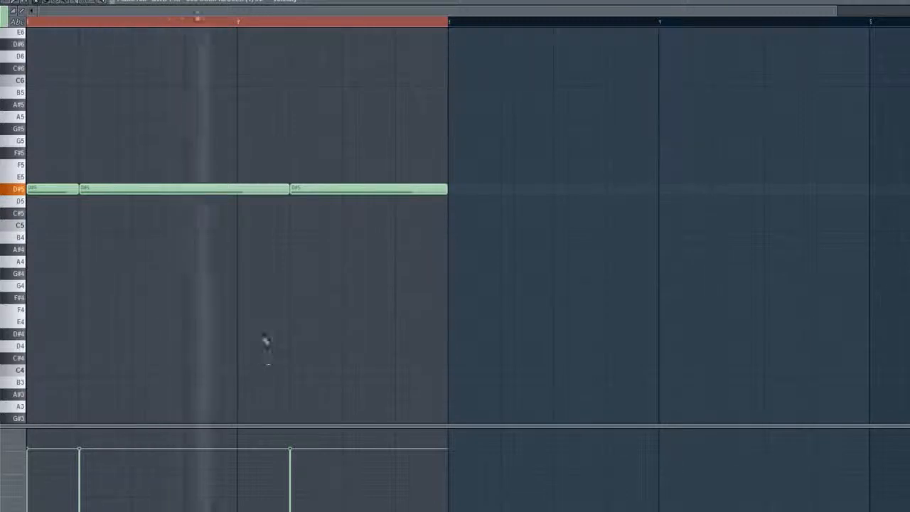
key(space)
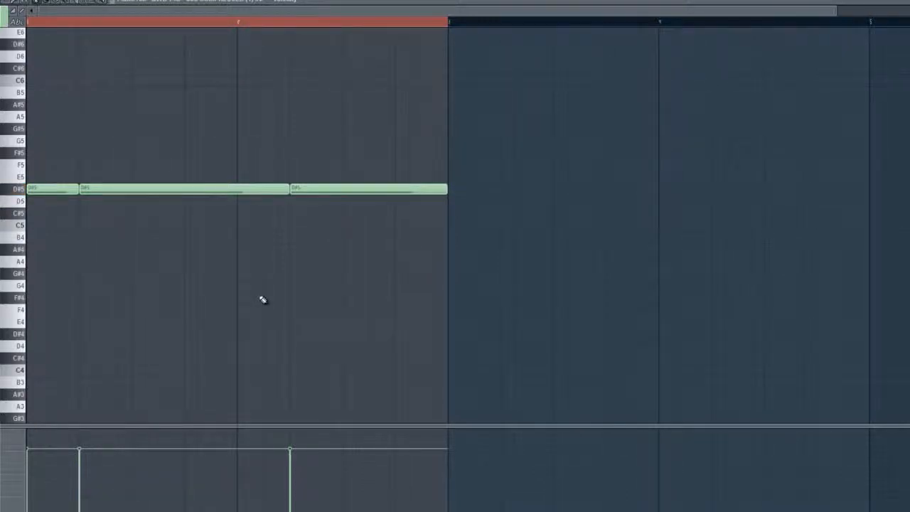
Raise all of Pattern 9's 808 notes by one octave to D#6 and play them back
scroll(294, 306, up, 6)
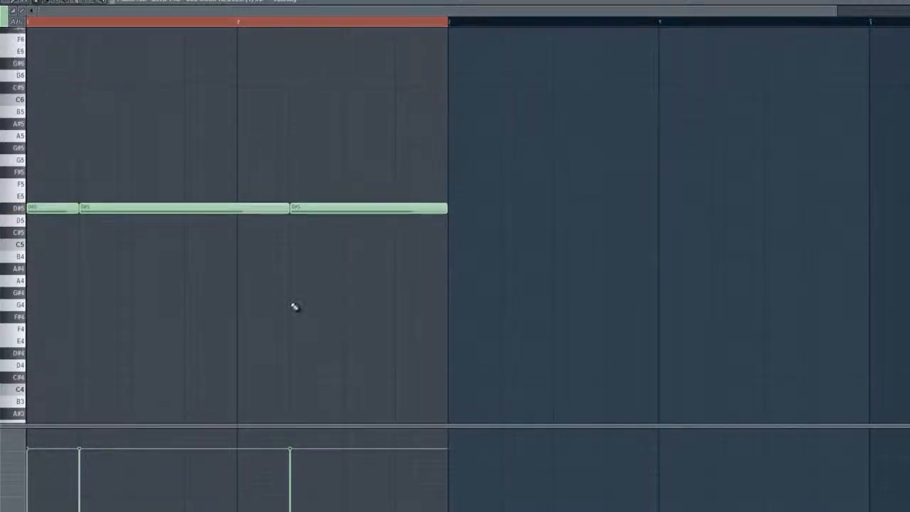
scroll(327, 202, down, 4)
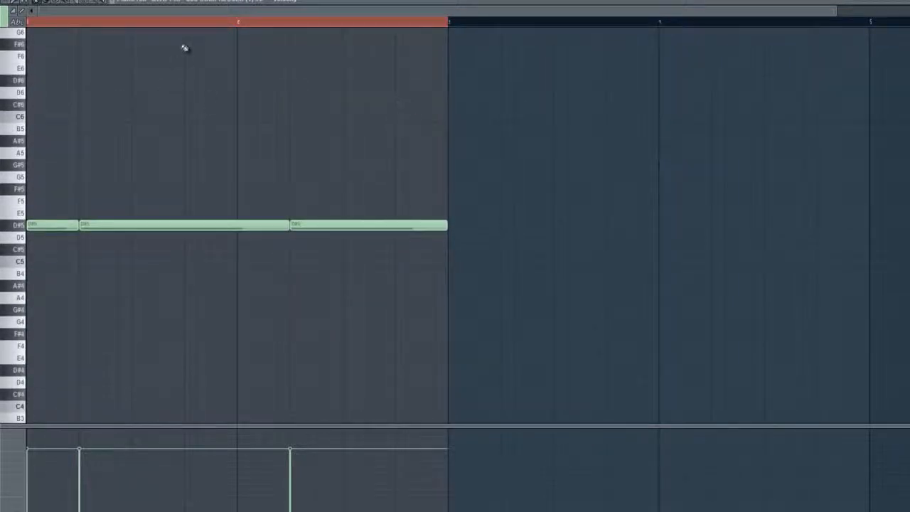
scroll(167, 365, up, 6)
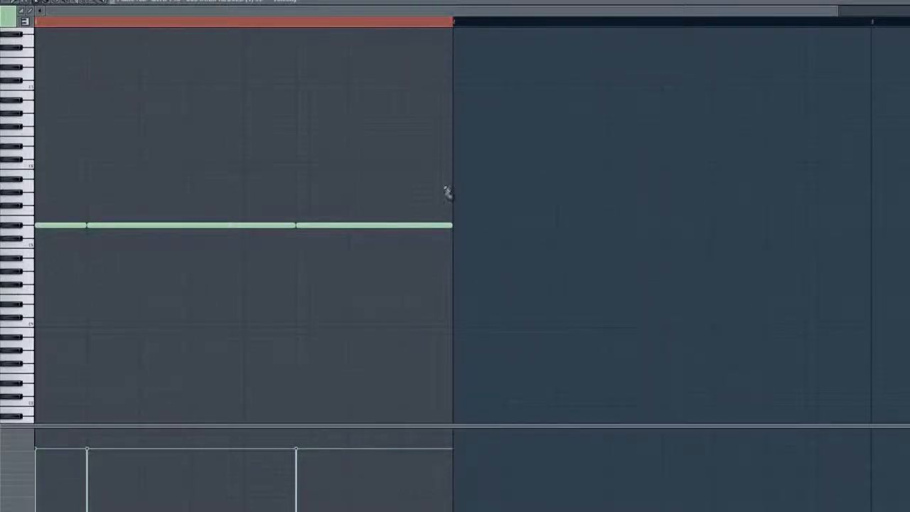
drag(463, 81, 39, 367)
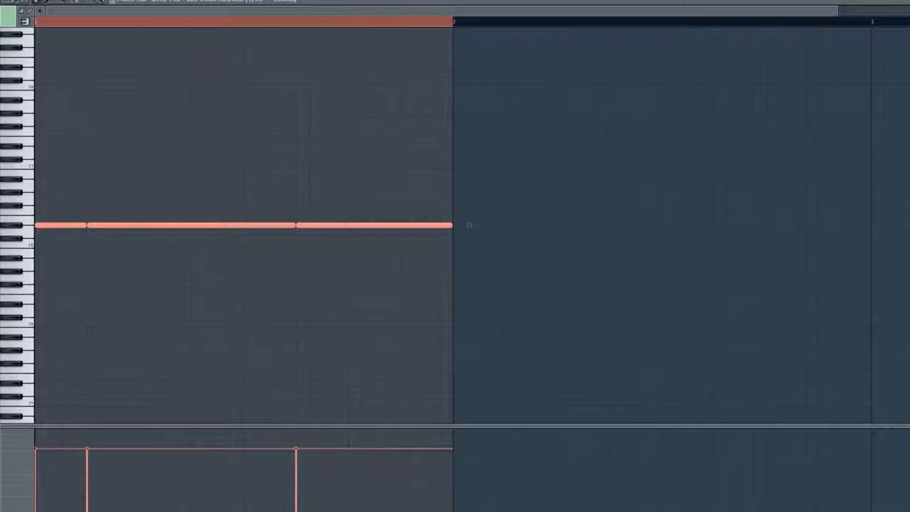
key(space)
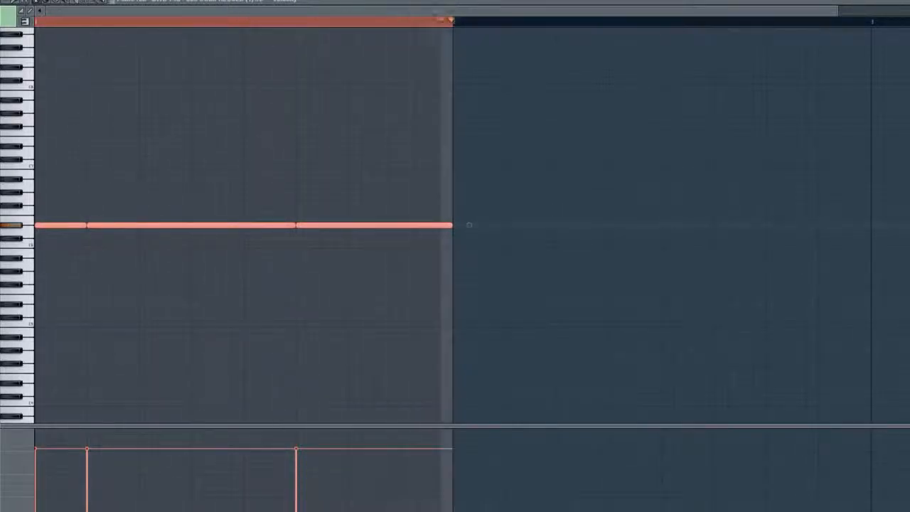
Stop playback and check the note names in the second half of the existing 808 pattern
key(space)
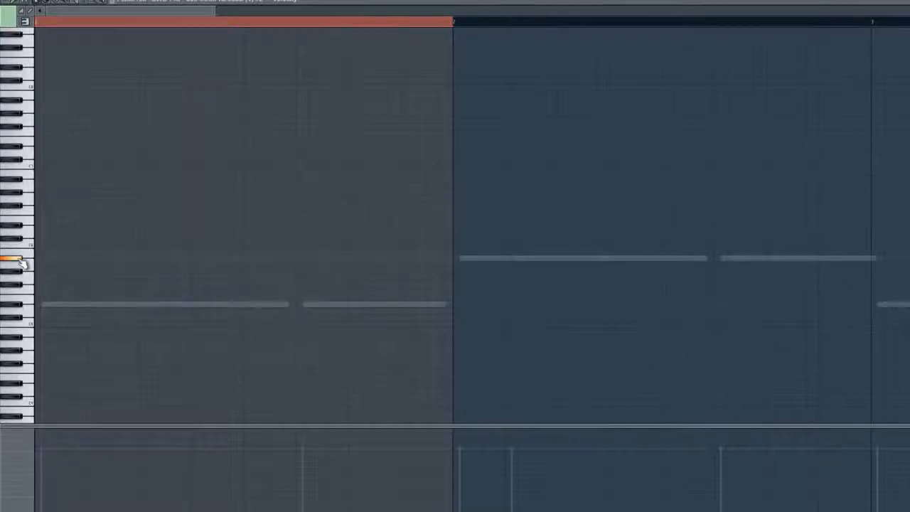
click(26, 22)
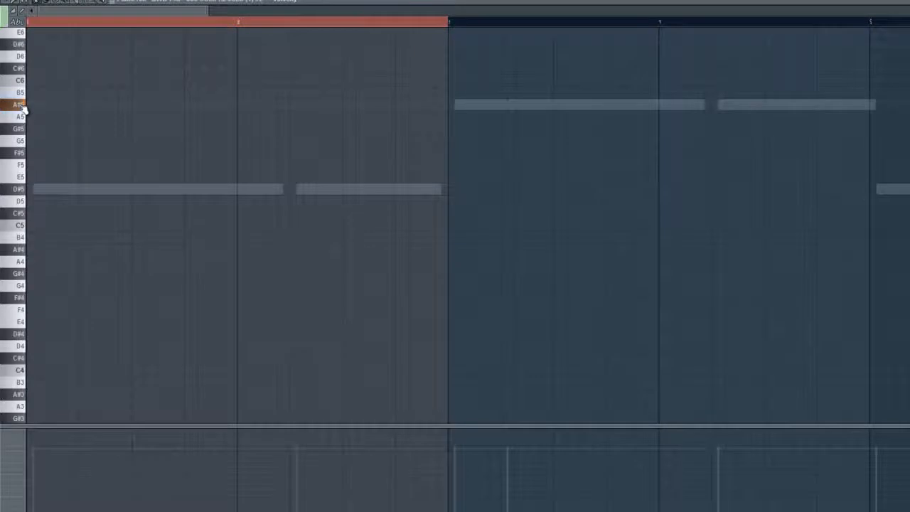
click(19, 22)
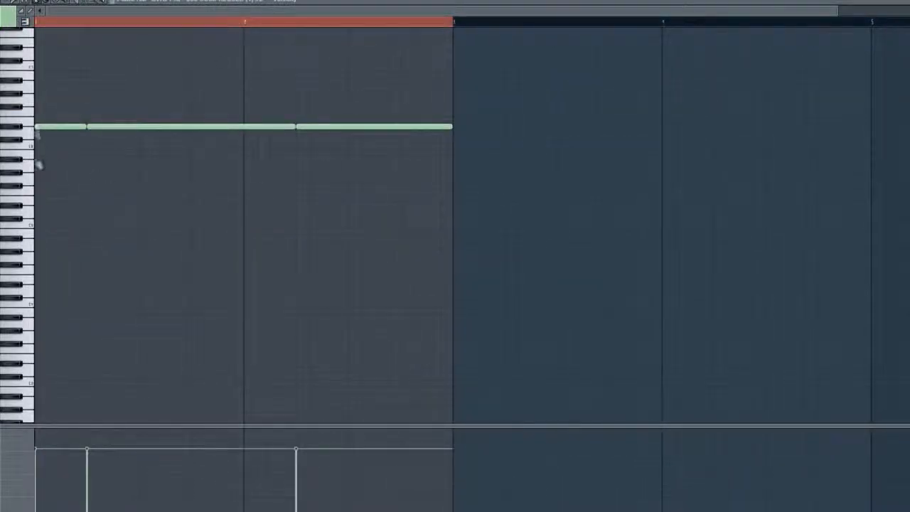
Copy Pattern 9's three 808 notes into bars 3 and 4, raised seven semitones to A#
click(40, 82)
drag(83, 82, 524, 89)
right_click(519, 89)
drag(470, 97, 464, 79)
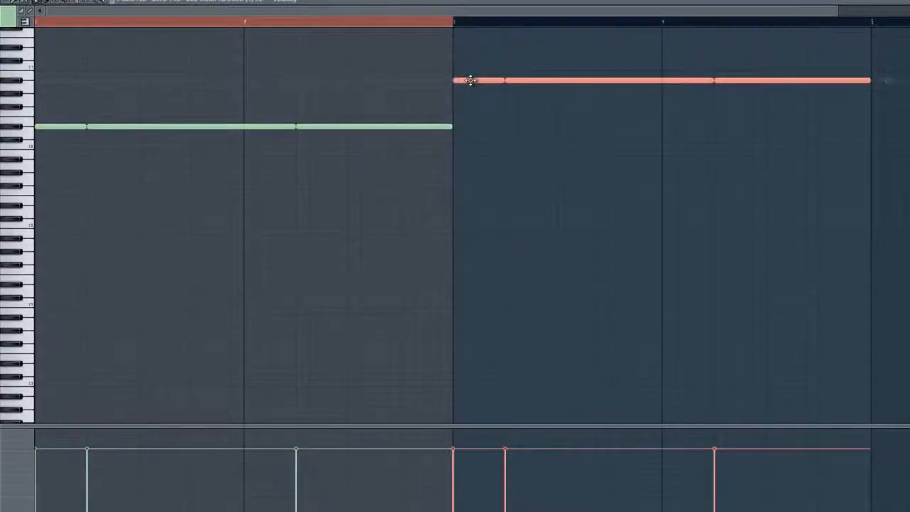
ctrl+click(429, 173)
scroll(378, 217, up, 3)
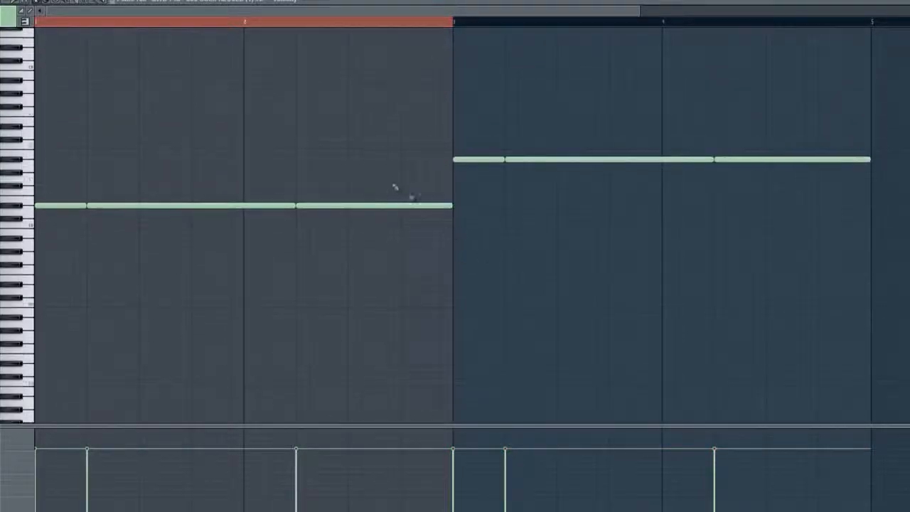
Play back Pattern 9's four-bar 808 line with its D# and A# halves
drag(415, 139, 46, 265)
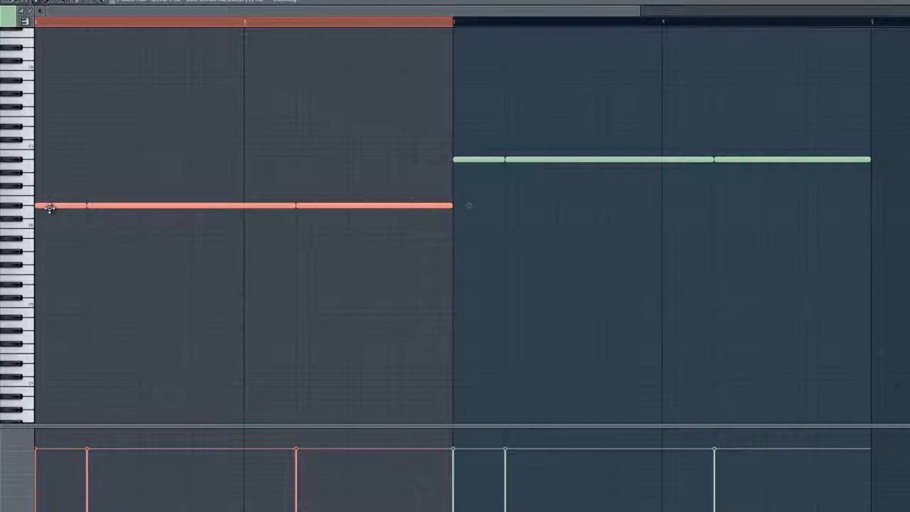
ctrl+click(590, 267)
key(space)
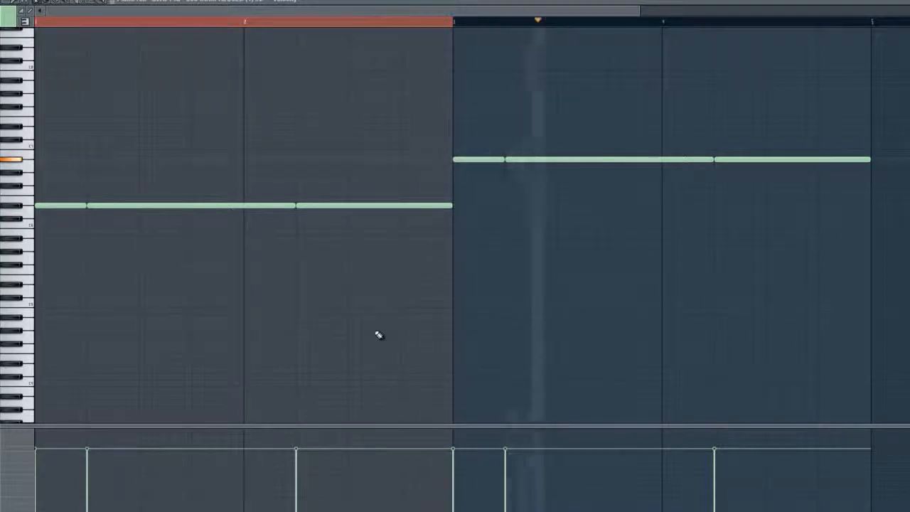
key(space)
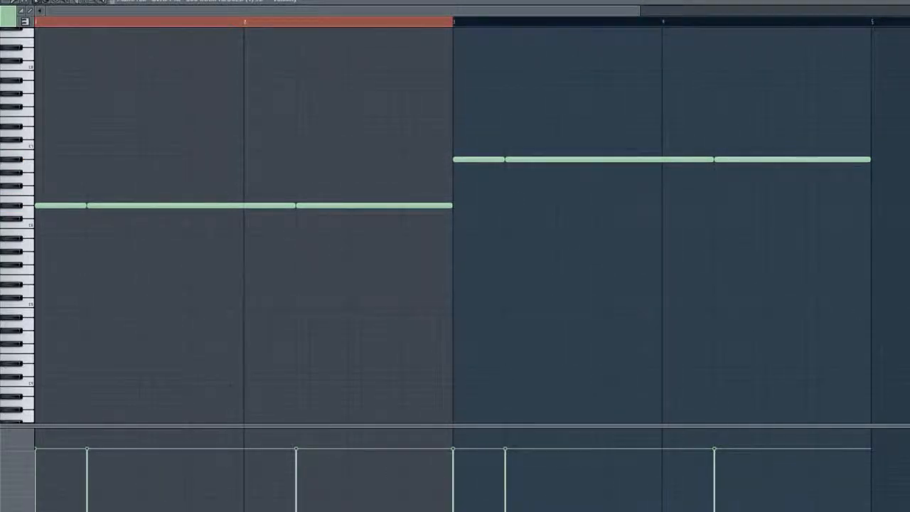
Inspect the volume envelope and filter settings of Pattern 9's 808 channel
key(F6)
click(324, 275)
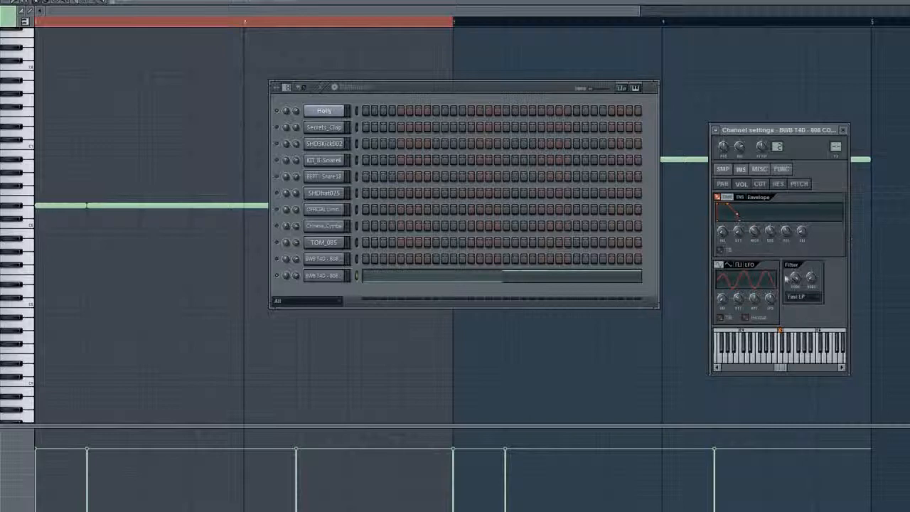
key(F12)
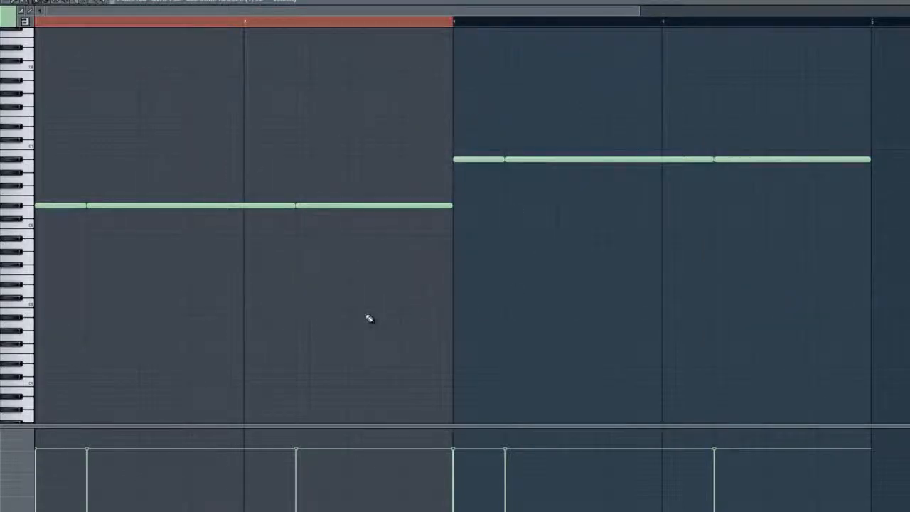
Lower all of Pattern 9's 808 notes by one octave and play them back
drag(846, 97, 43, 249)
scroll(48, 210, up, 2)
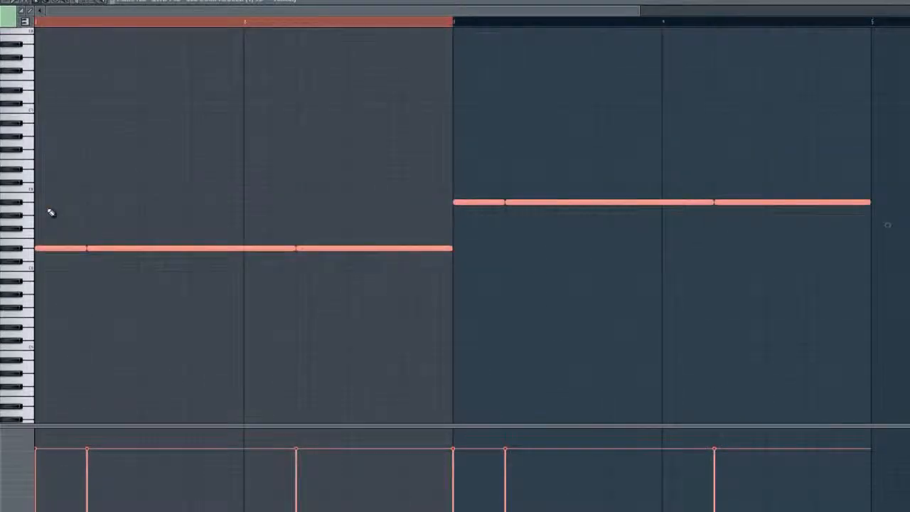
click(225, 167)
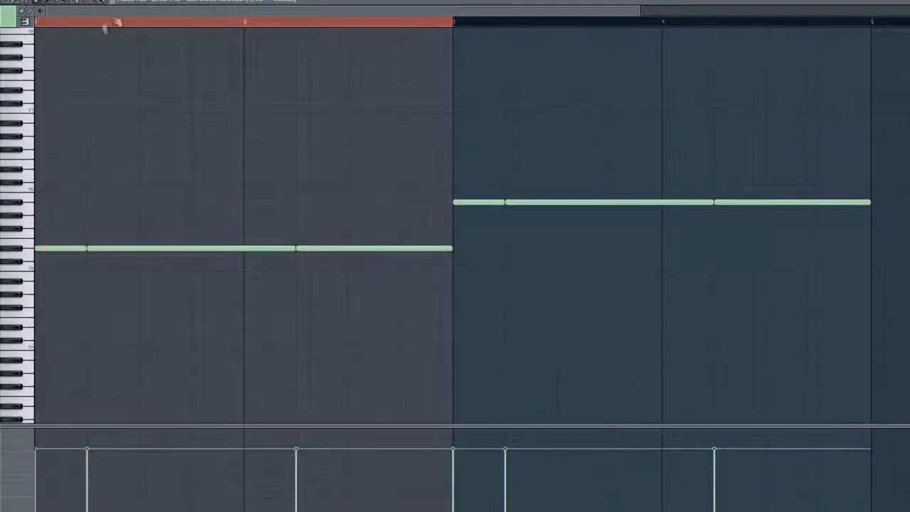
key(F6)
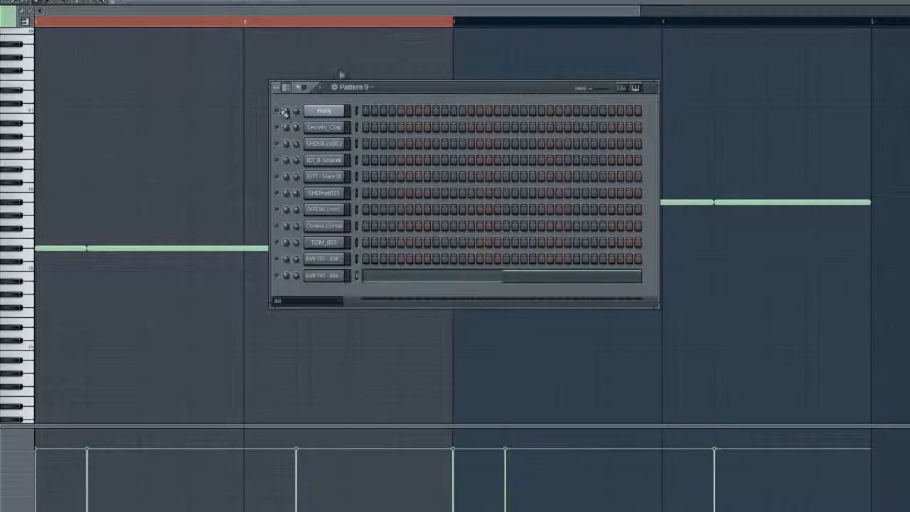
key(F6)
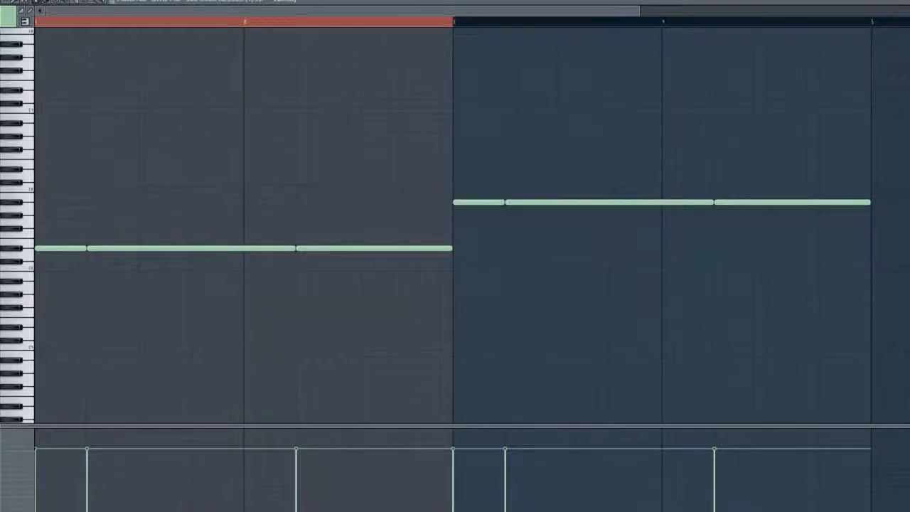
key(space)
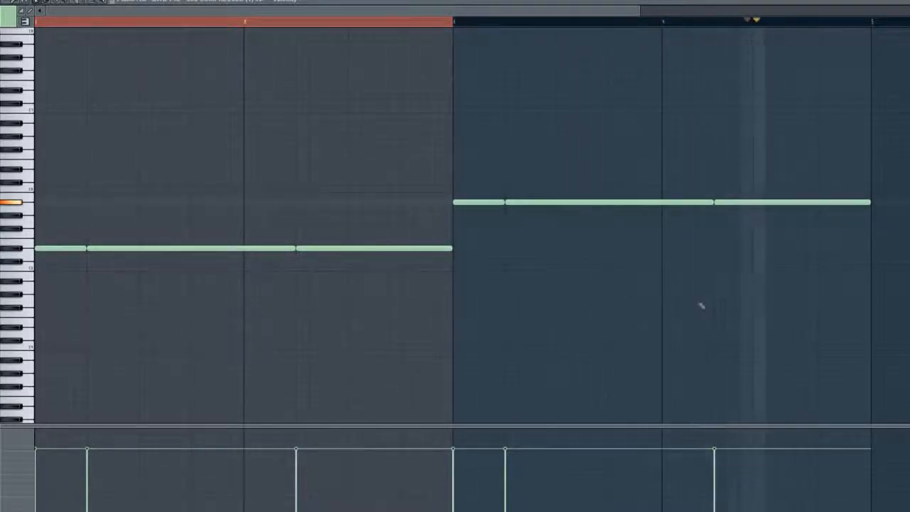
key(space)
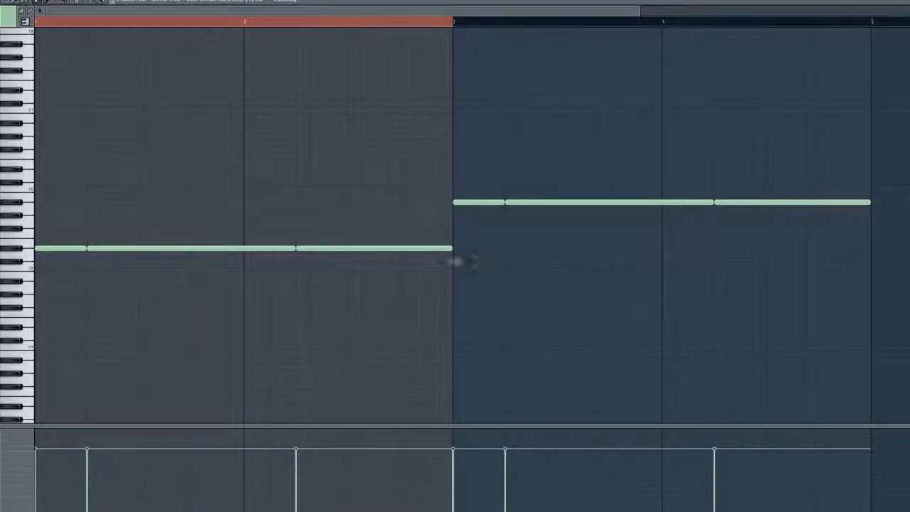
Shorten the 808 notes to leave gaps between hits, and extend the third note just past the start of bar 3
drag(451, 249, 267, 251)
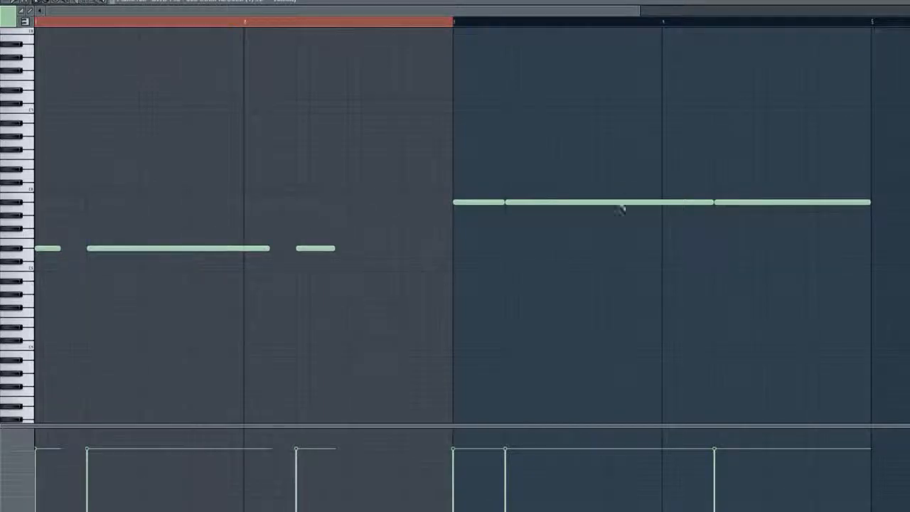
drag(710, 202, 612, 203)
drag(505, 202, 469, 205)
drag(870, 204, 780, 221)
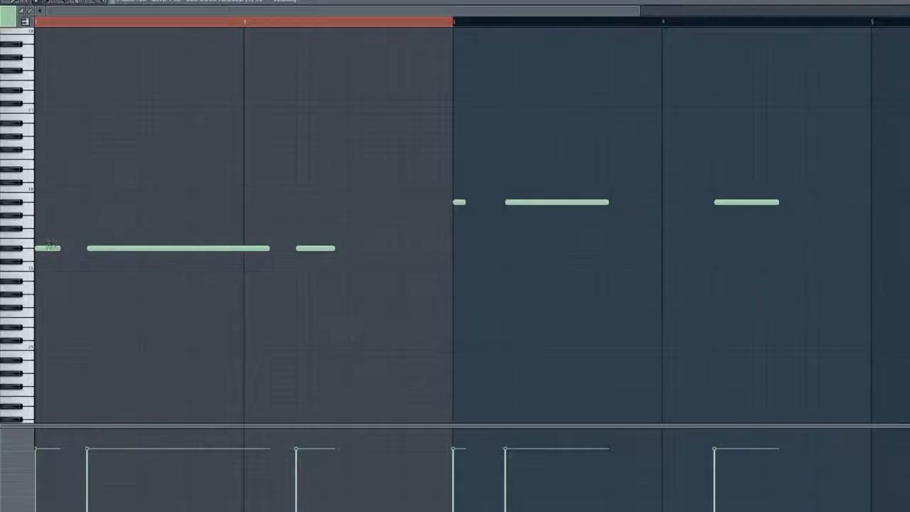
drag(335, 249, 463, 269)
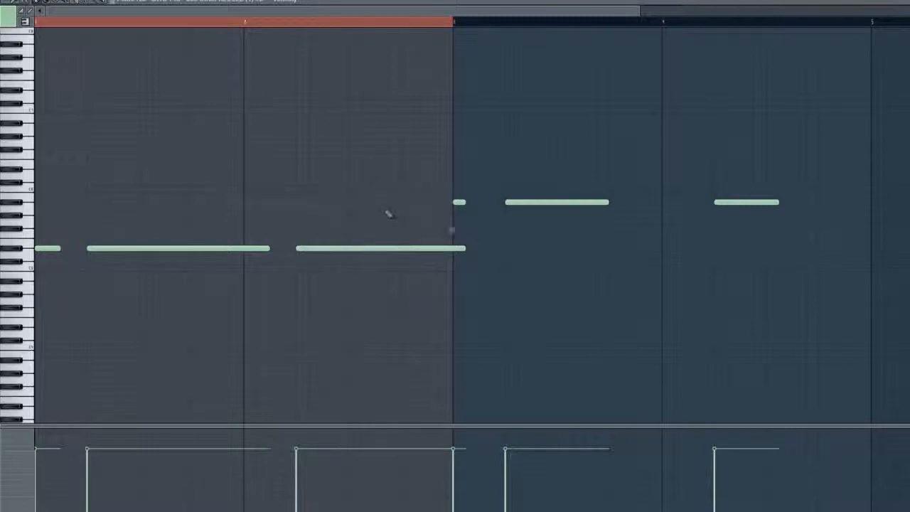
Raise the three A# notes in bars 3 and 4 by one octave
drag(424, 181, 876, 221)
scroll(875, 221, up, 2)
click(707, 228)
Add a slide note between the two pitches, crossing into bar 3 and ending where that bar's second note starts
click(427, 228)
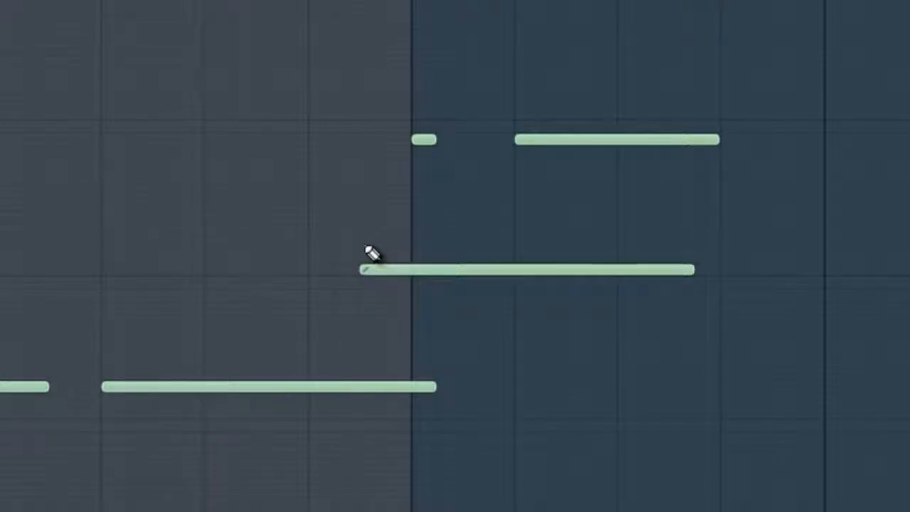
click(364, 244)
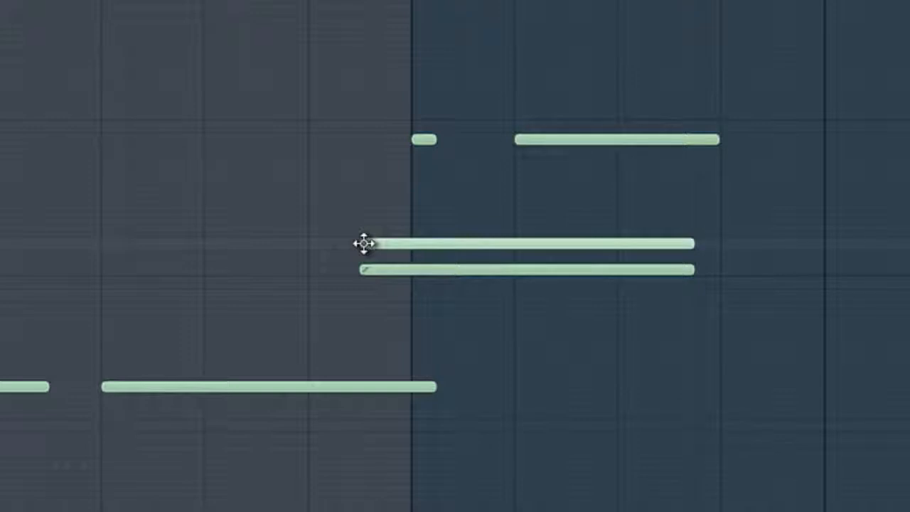
right_click(400, 271)
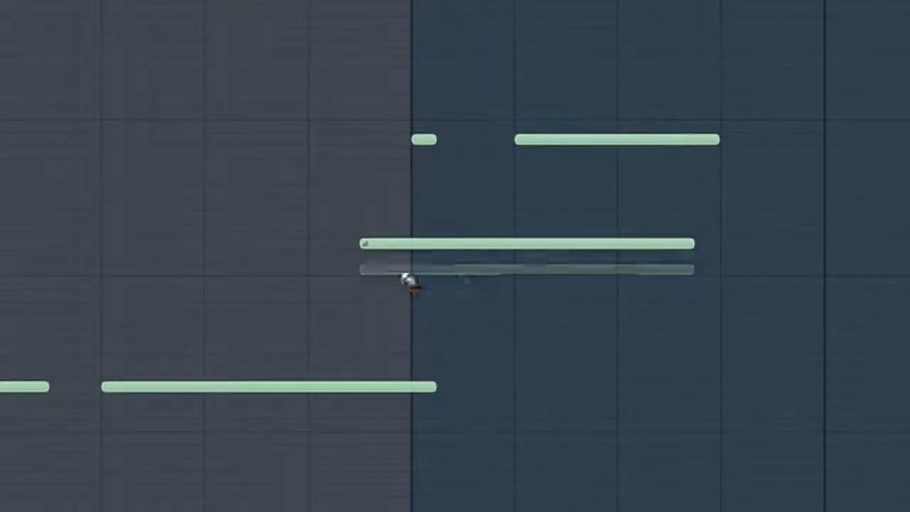
drag(696, 249, 512, 254)
Trim the third D# note to end at bar 3, lengthen bar 3's first note, and play the line
drag(441, 388, 411, 388)
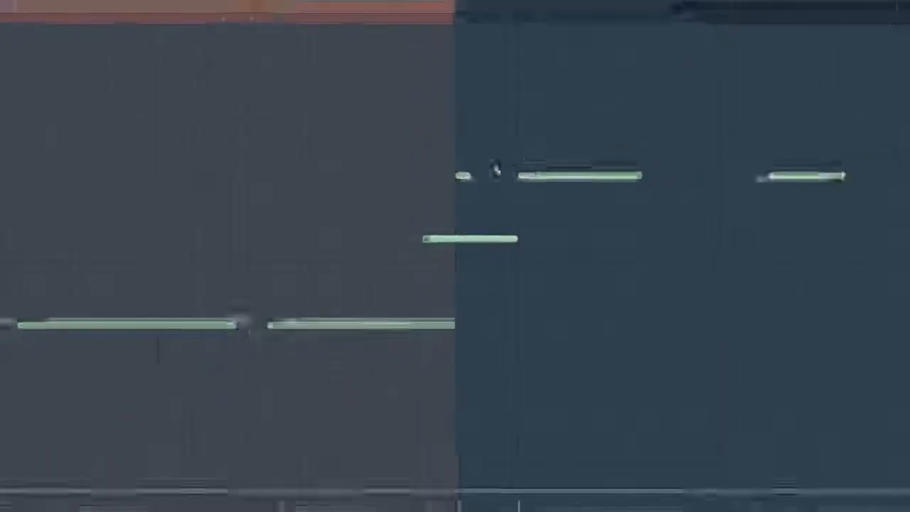
drag(469, 177, 503, 177)
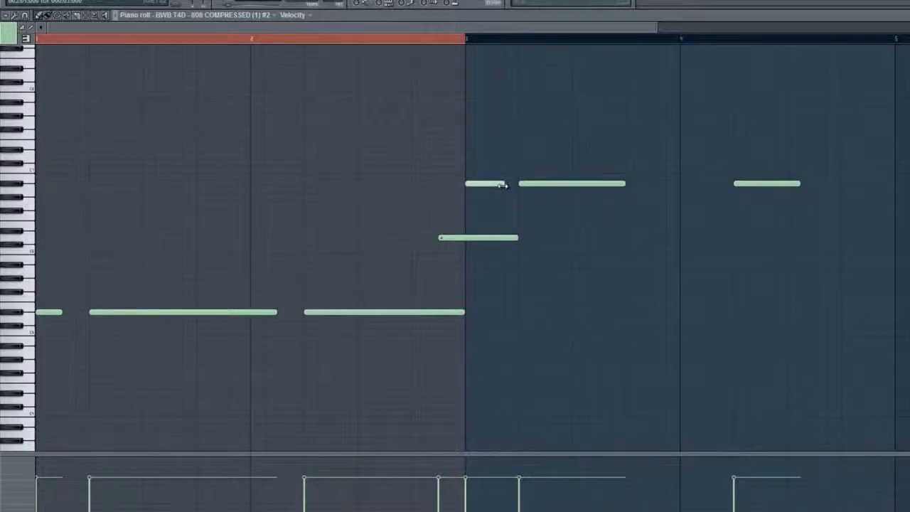
key(space)
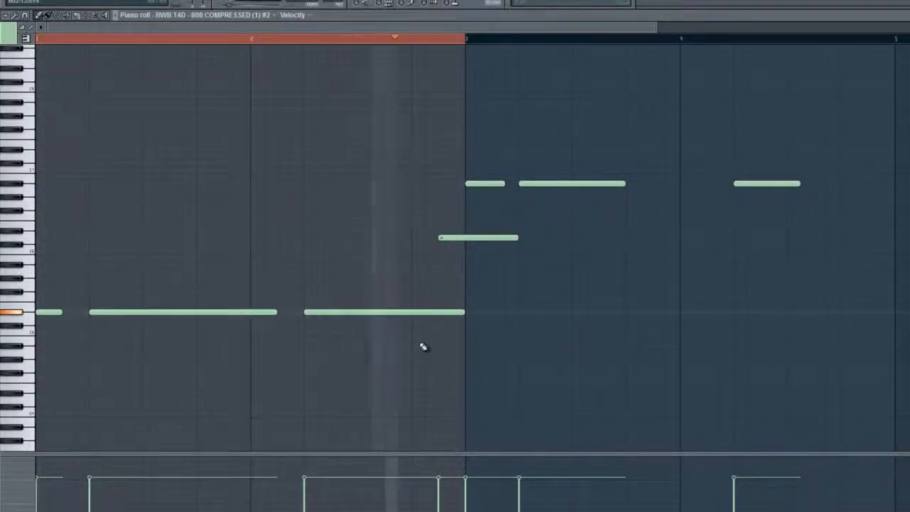
Delete the slide note and raise the three D# notes in bars 1 and 2 by one octave
right_click(478, 237)
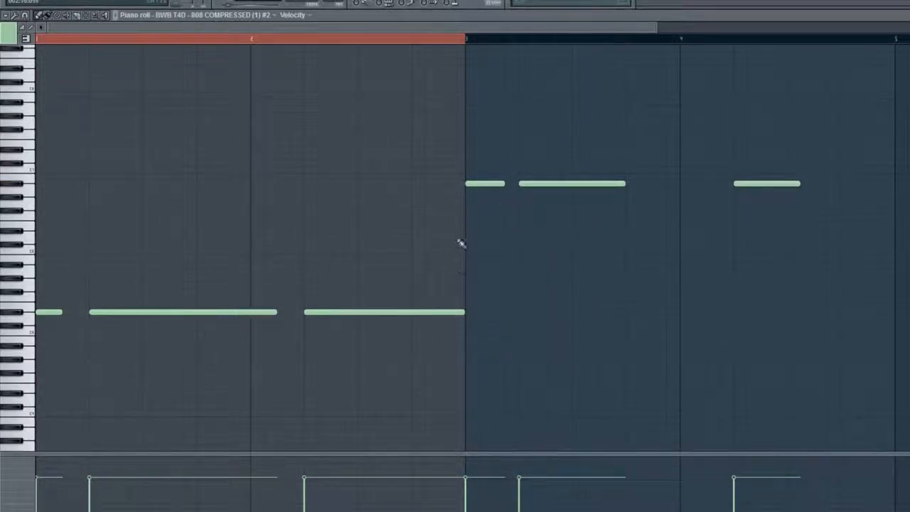
drag(458, 254, 45, 362)
key(ctrl+Up)
key(ctrl+Up)
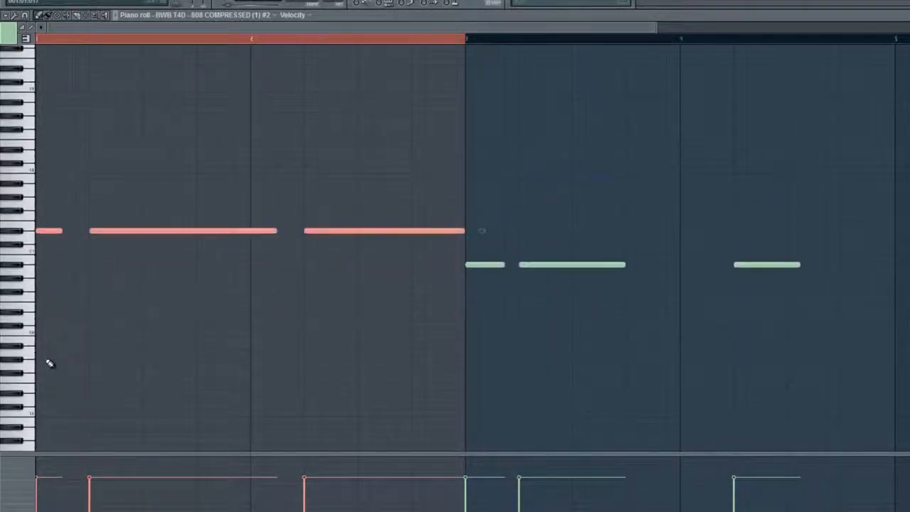
key(ctrl+Down)
Lower the three A# notes in bars 3 and 4 by one octave
click(495, 261)
drag(485, 209, 825, 285)
key(ctrl+Down)
click(444, 329)
Add a slide note ending with bar 3's first note, extend the first D# note to meet the second, and play back
click(459, 251)
drag(472, 251, 505, 252)
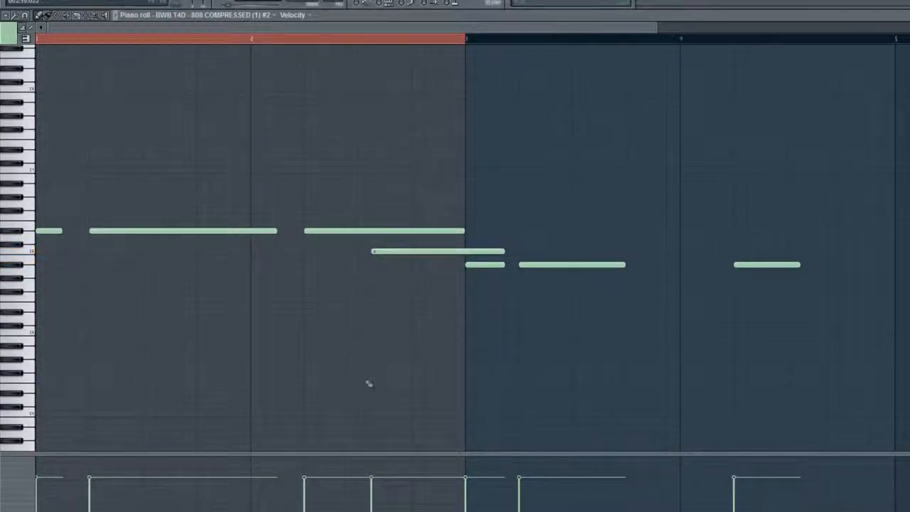
drag(61, 233, 88, 232)
key(space)
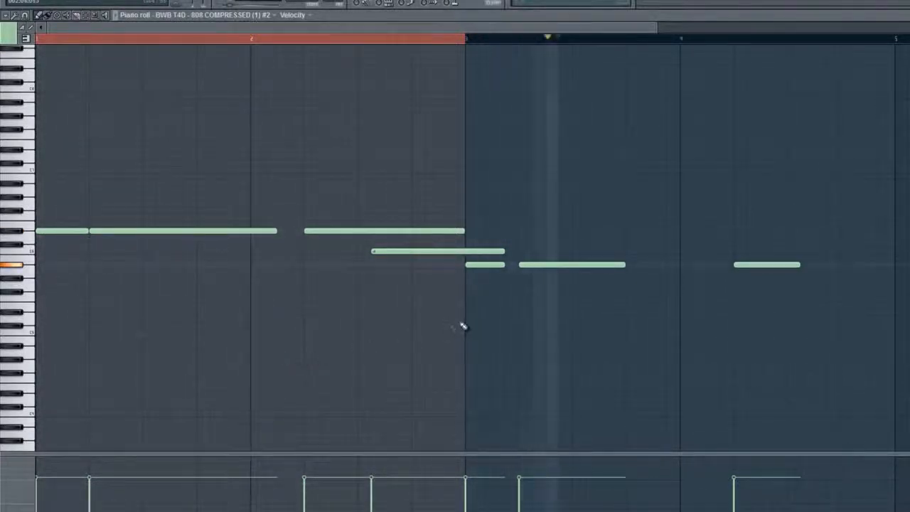
key(space)
Lower only the slide note by two octaves
drag(829, 243, 497, 304)
ctrl+click(497, 307)
ctrl+click(434, 253)
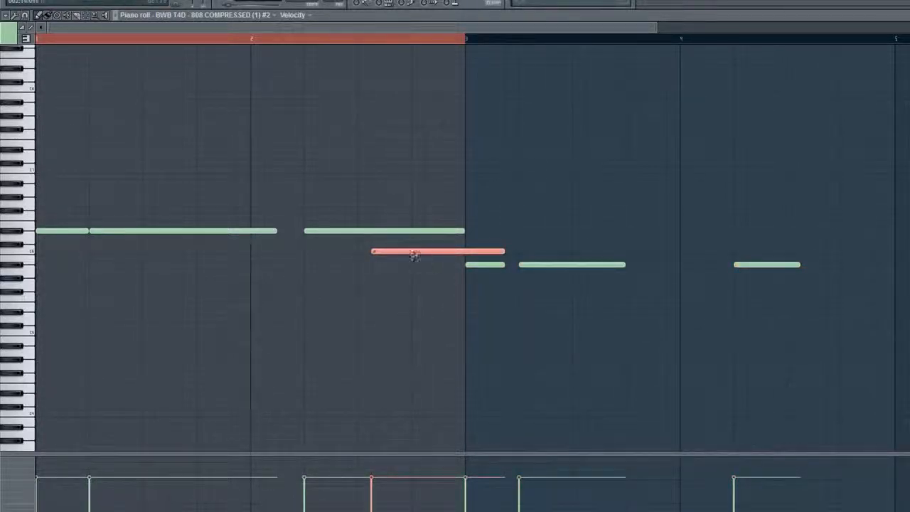
key(ctrl+Down)
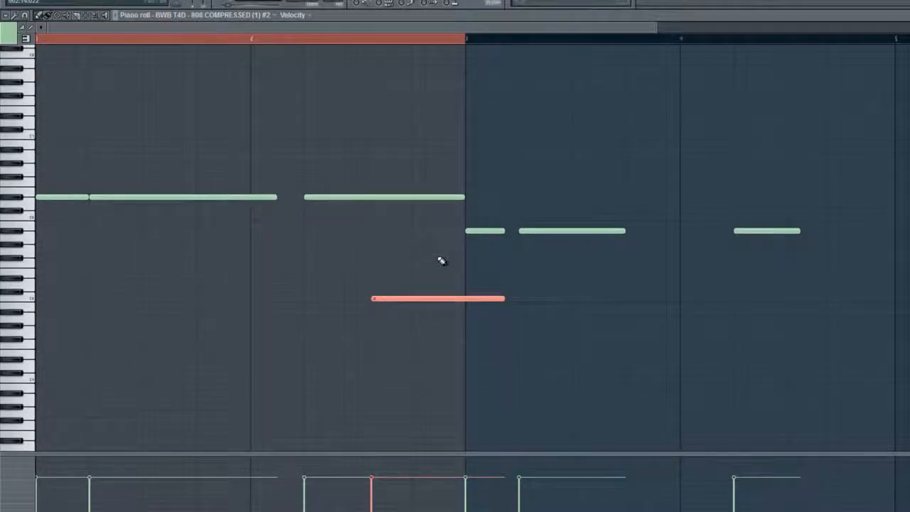
key(ctrl+Down)
ctrl+click(439, 216)
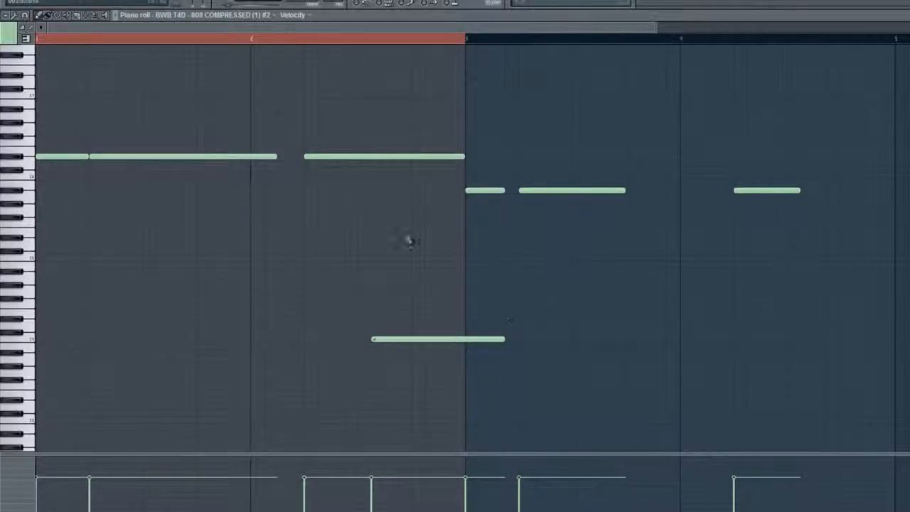
Play back the 808 line and shorten the slide note to end at the start of bar 3
key(space)
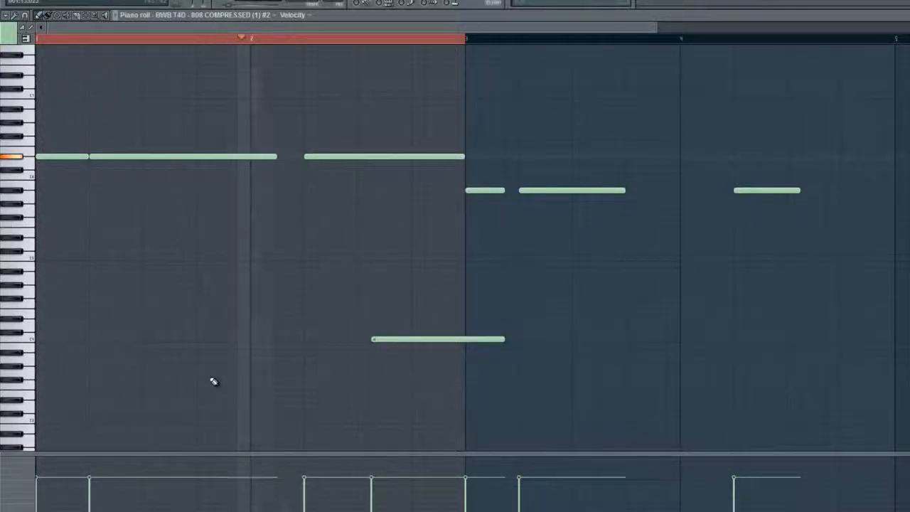
key(space)
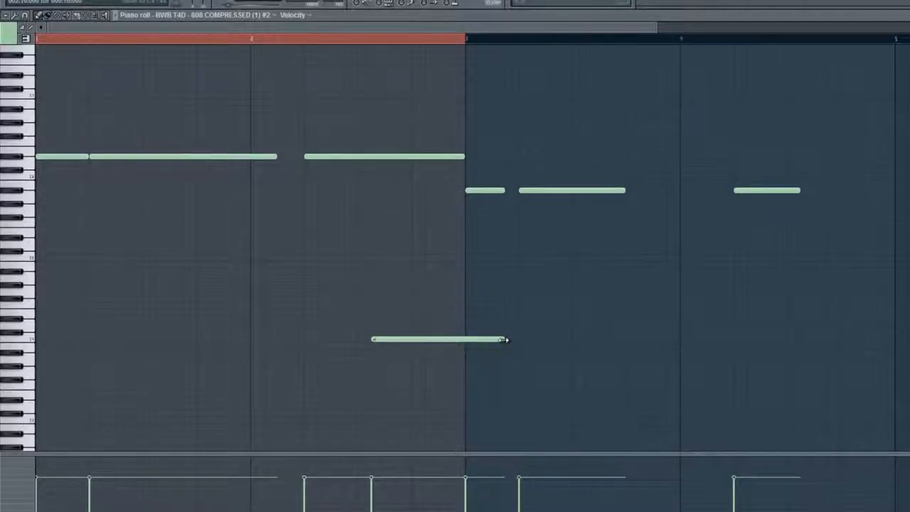
drag(504, 339, 459, 349)
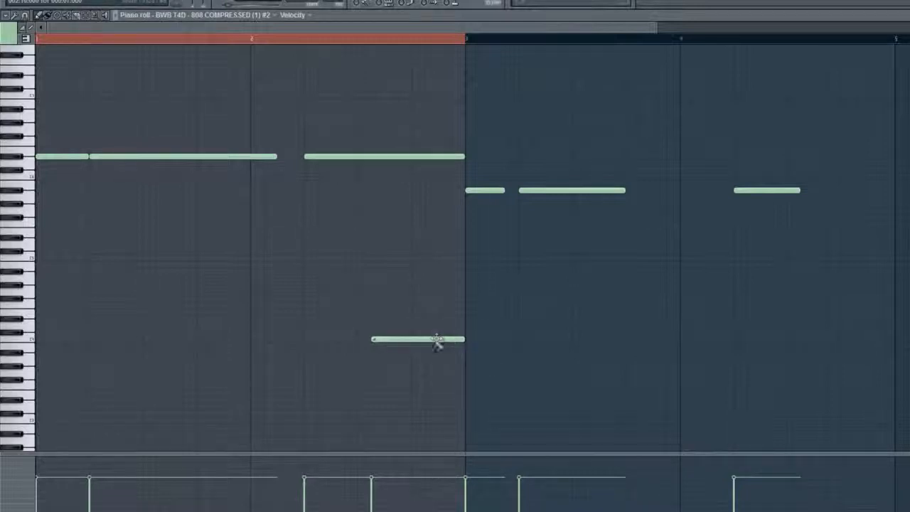
Delete the slide note before bar 3 and open the 808 channel's settings to view its volume envelope
right_click(450, 340)
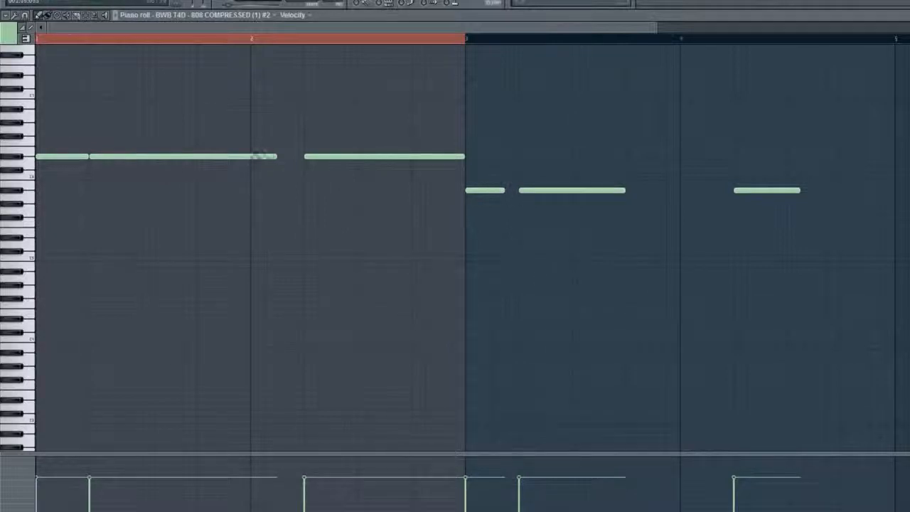
scroll(400, 331, up, 5)
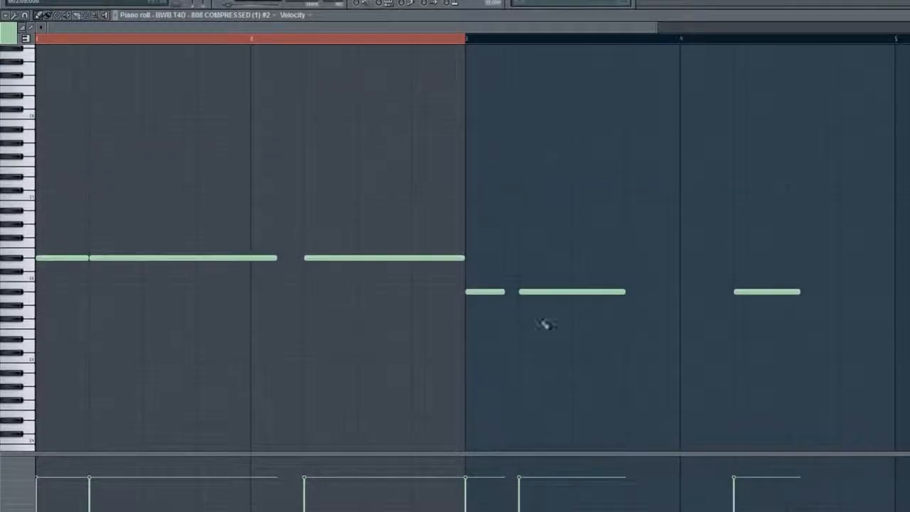
key(F6)
click(333, 299)
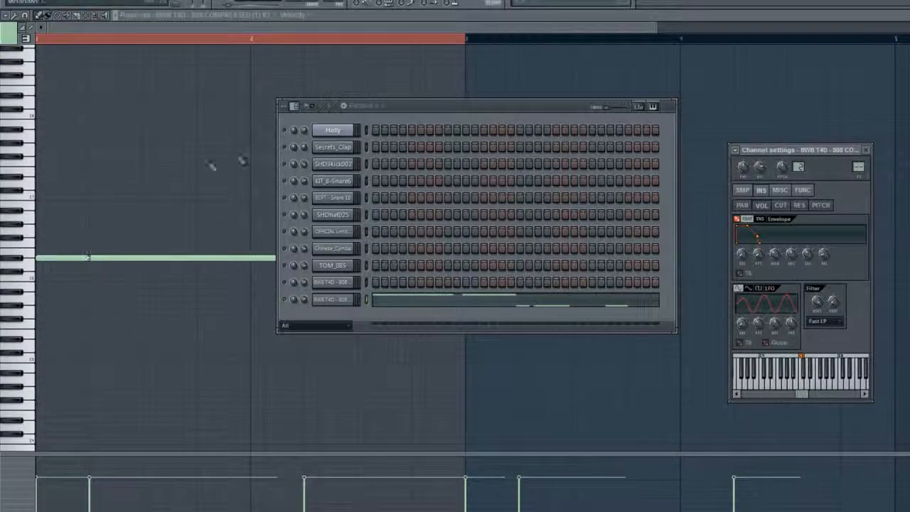
Replace bar 1's D# notes with five notes on every second step, four of them one step long and the fifth six steps
click(161, 256)
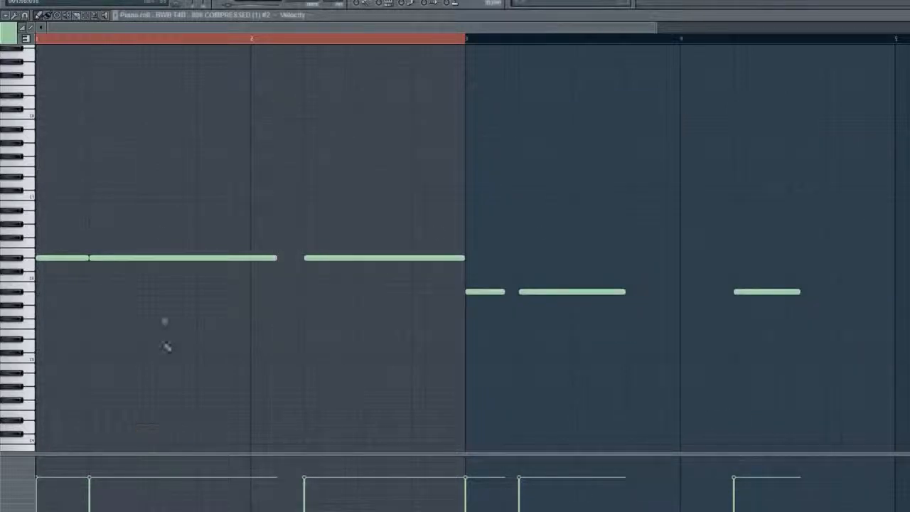
right_click(229, 258)
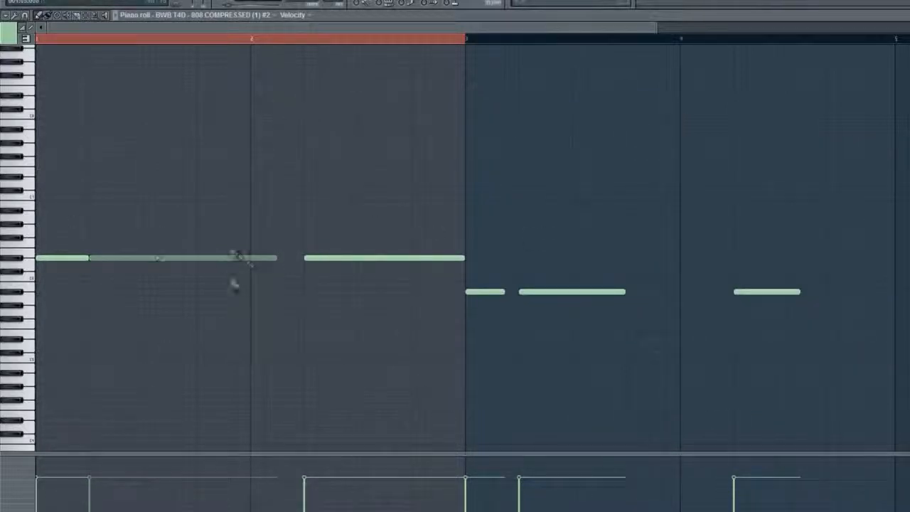
drag(88, 258, 46, 260)
click(66, 258)
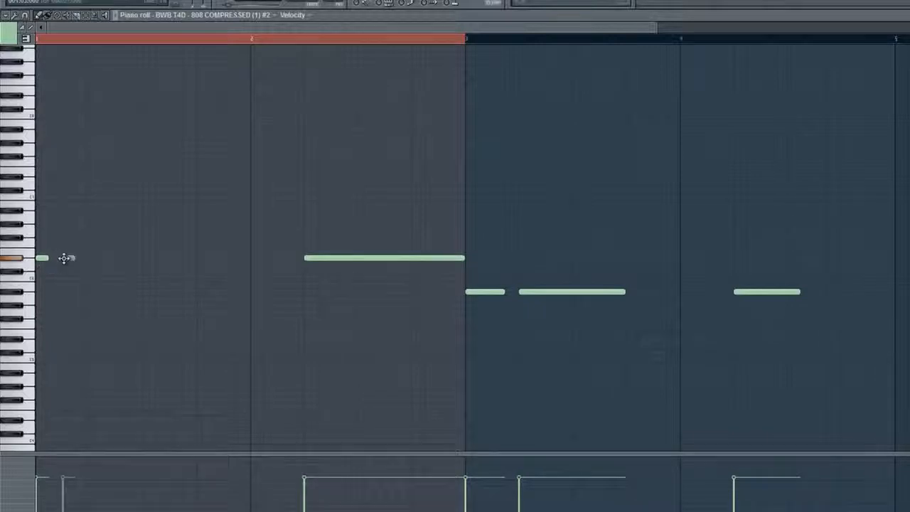
click(93, 258)
click(144, 259)
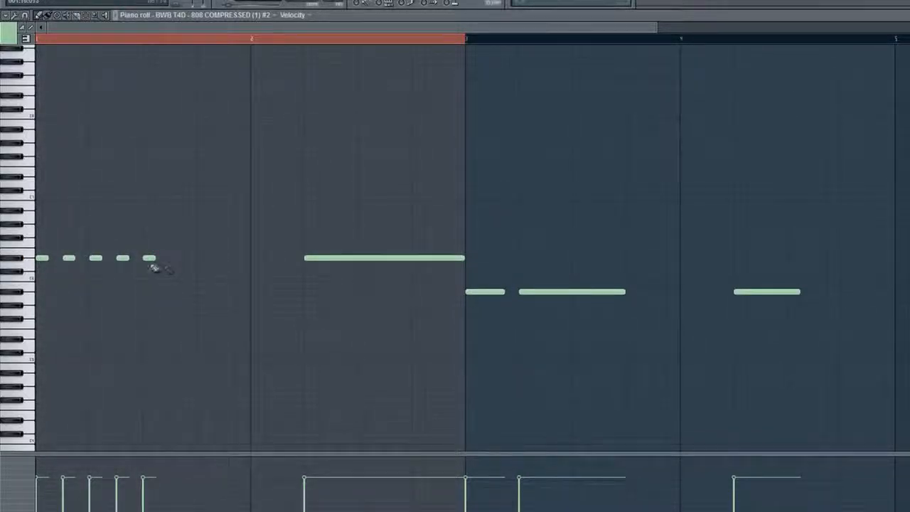
drag(154, 259, 223, 258)
Add two three-step slide notes at the end of bar 1, one on A# and one on the lower D#, and play back
click(197, 218)
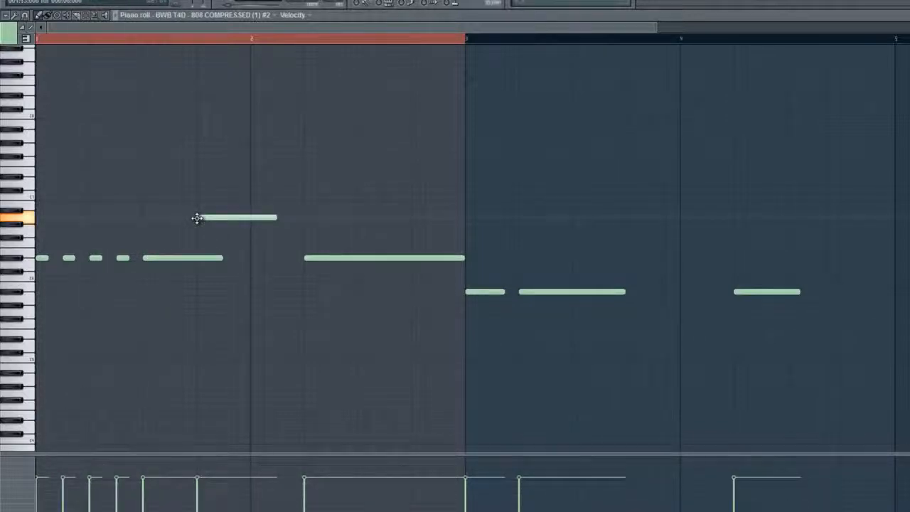
drag(202, 218, 204, 293)
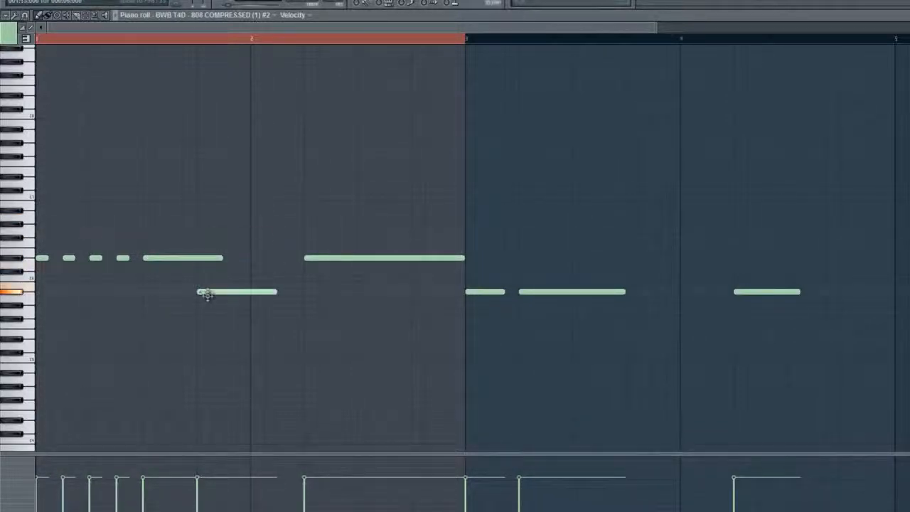
drag(279, 292, 237, 292)
click(212, 339)
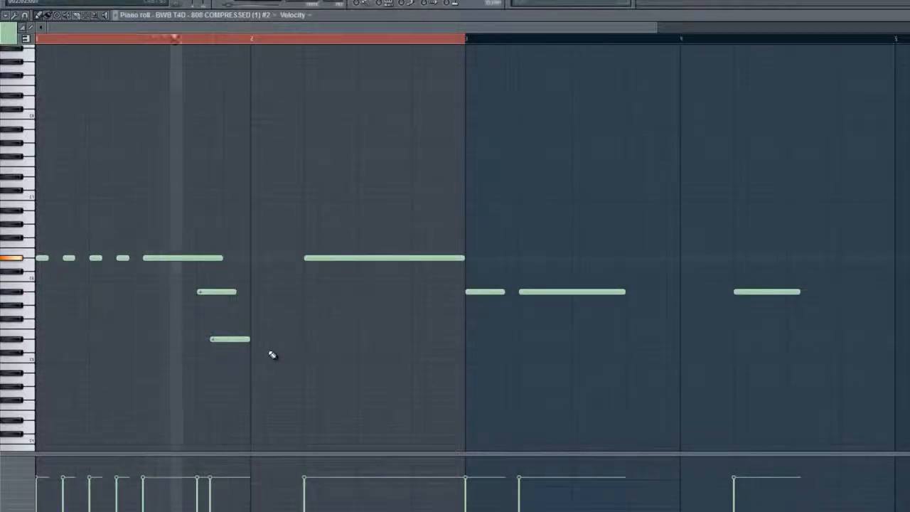
Delete both slide notes and all remaining 808 notes across the four bars, and clear the timeline selection
right_click(224, 339)
right_click(214, 292)
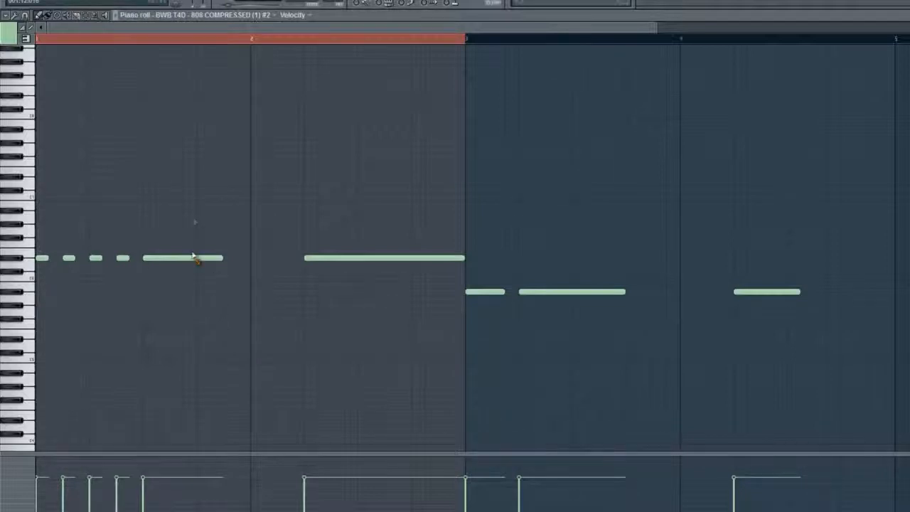
right_click(183, 258)
right_click(122, 258)
right_click(95, 257)
right_click(69, 258)
right_click(42, 257)
right_click(384, 258)
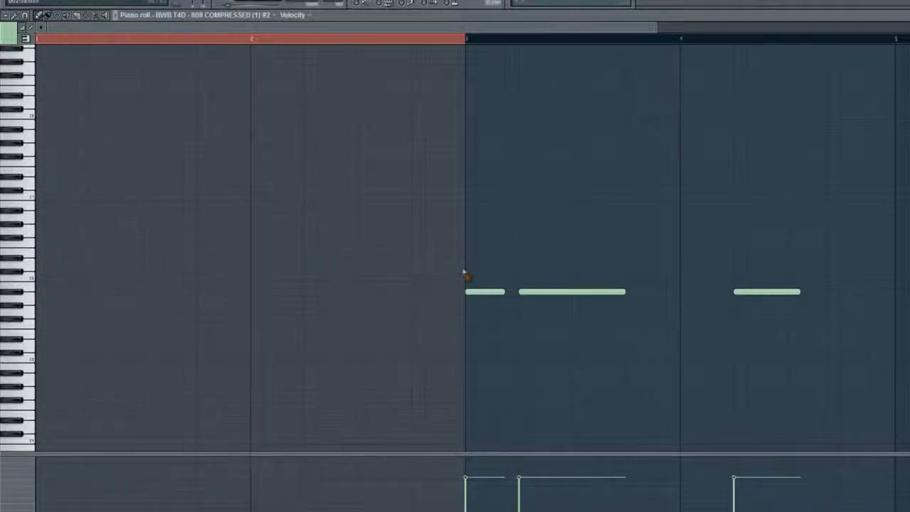
right_click(486, 292)
right_click(573, 291)
right_click(768, 292)
click(428, 40)
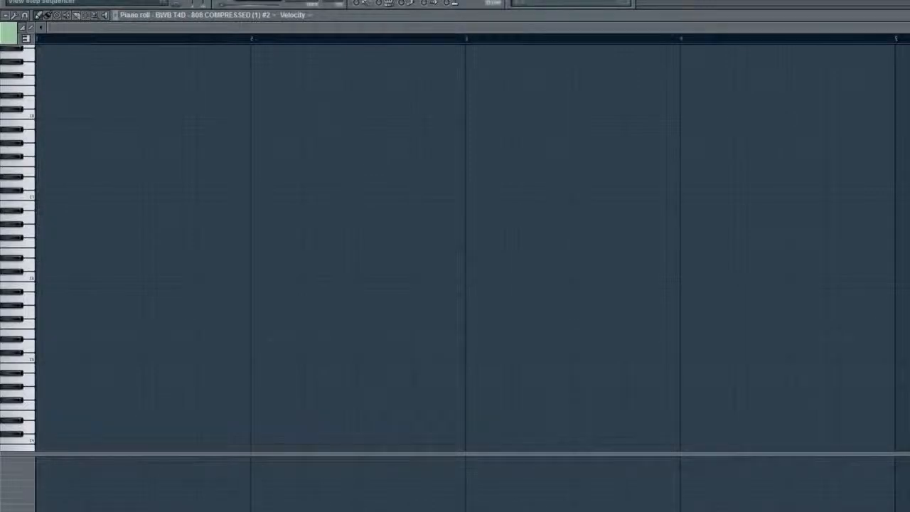
Examine the note layout and slide notes of the full 808 line in the 808 pattern
key(F6)
scroll(334, 2, down, 1)
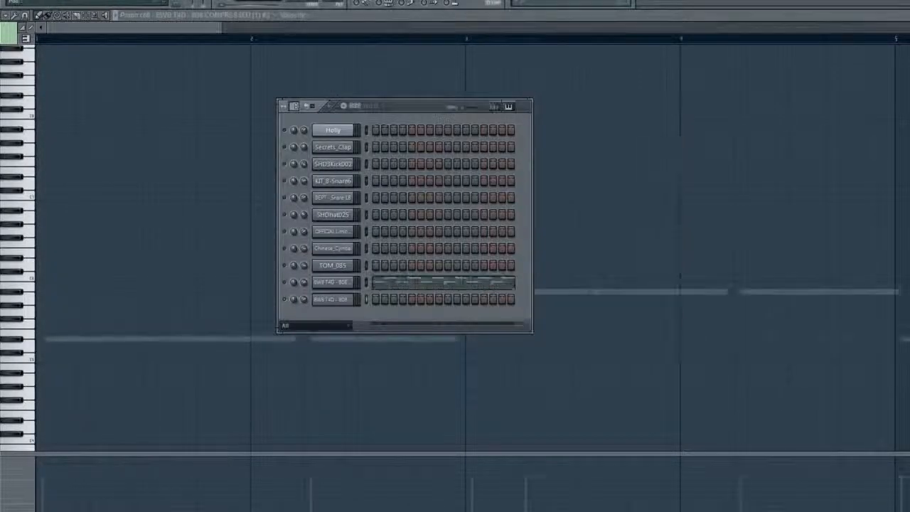
right_click(147, 340)
right_click(146, 341)
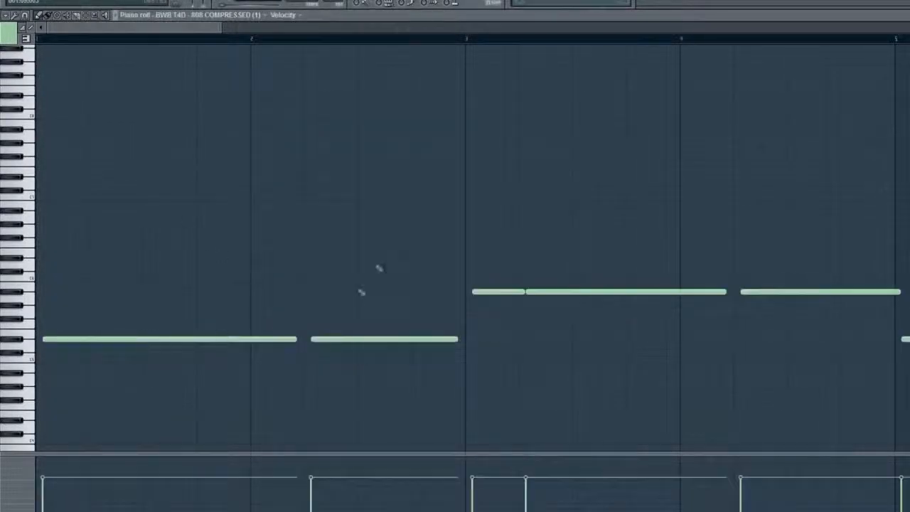
scroll(380, 262, down, 7)
scroll(473, 254, up, 5)
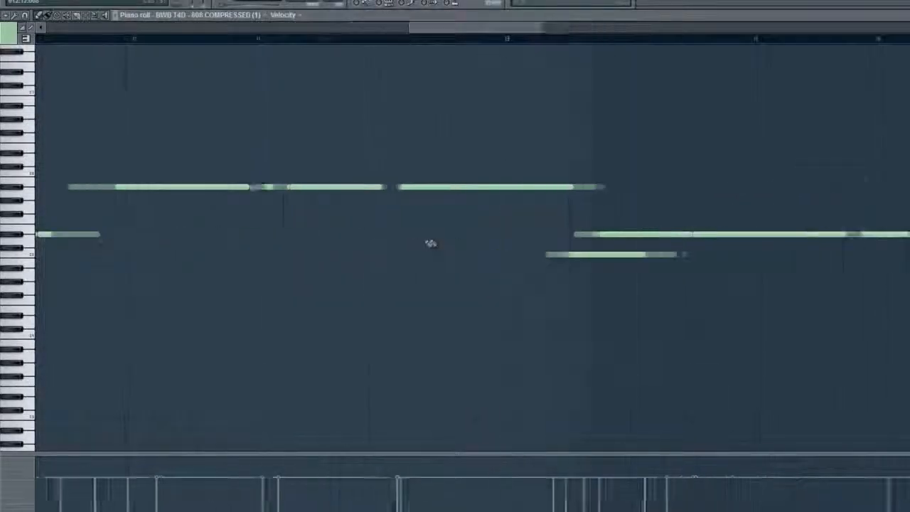
drag(362, 282, 858, 297)
drag(228, 193, 897, 210)
drag(340, 153, 878, 112)
drag(285, 111, 868, 122)
drag(376, 120, 856, 122)
drag(313, 120, 736, 174)
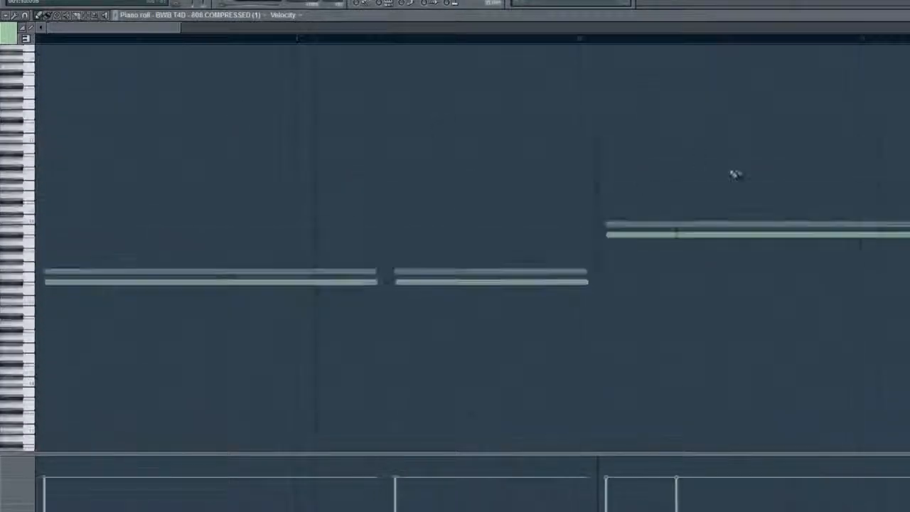
scroll(79, 350, down, 6)
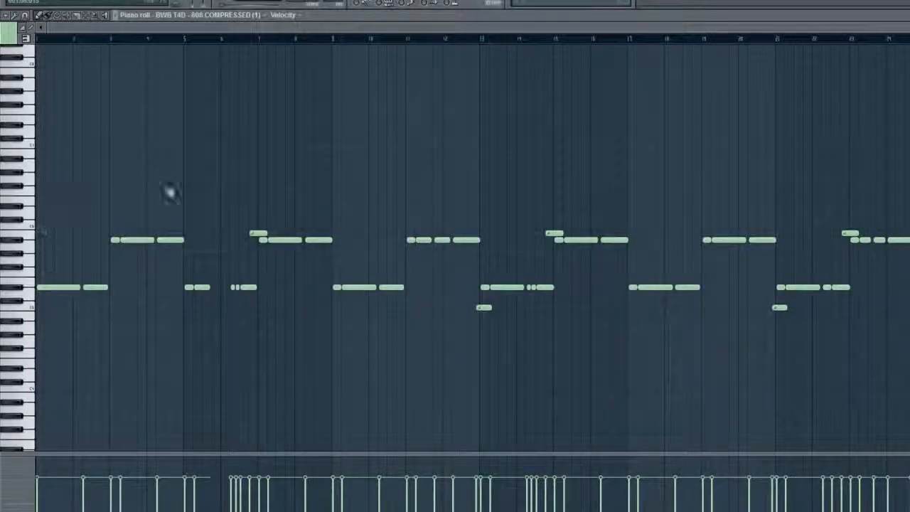
click(533, 1)
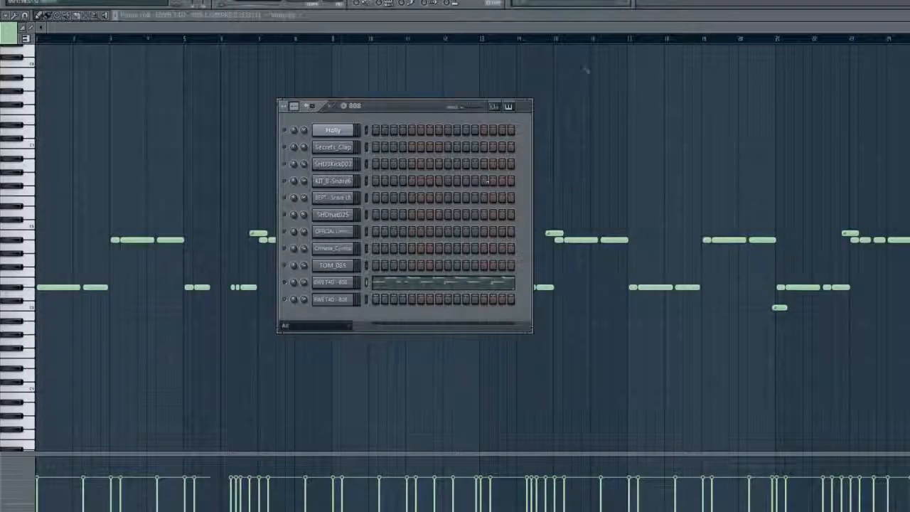
Place SHD3Kick002 hits in Pattern 9 on every fourth step from step 1 through step 29
scroll(337, 3, up, 3)
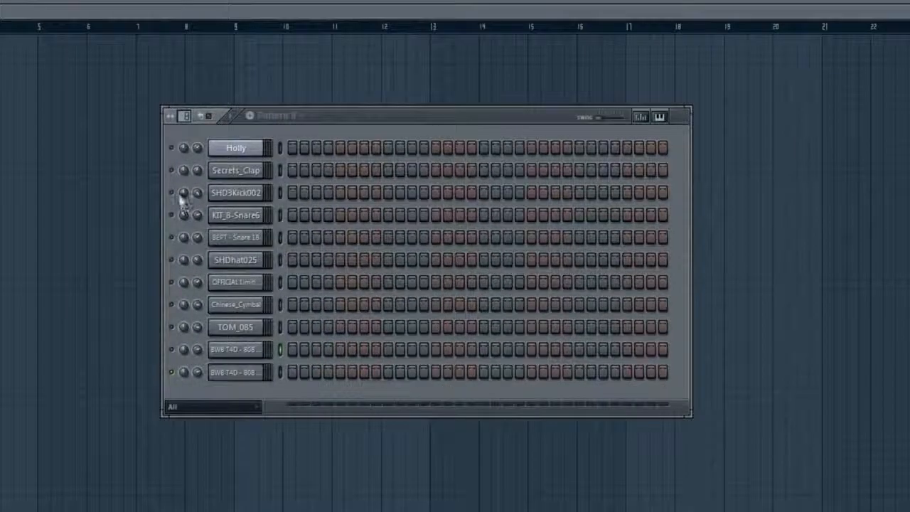
click(294, 193)
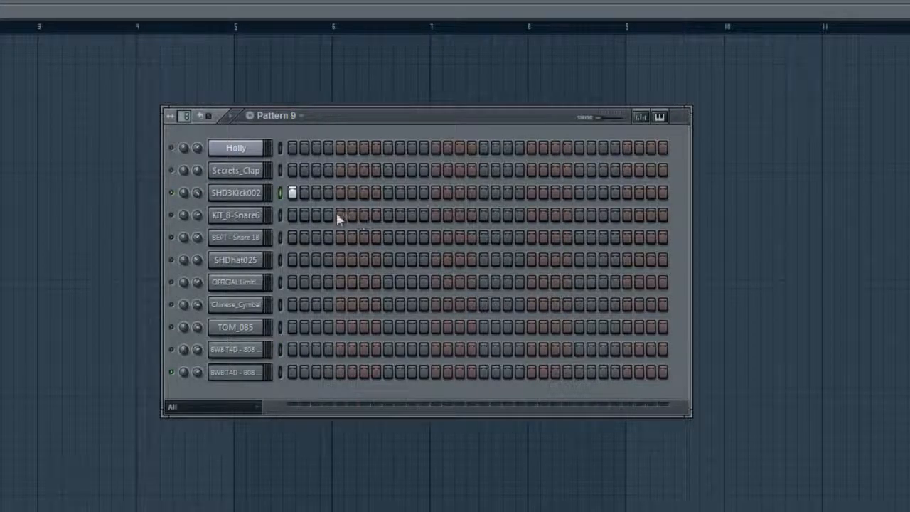
click(376, 193)
right_click(378, 193)
click(340, 193)
click(387, 193)
click(435, 192)
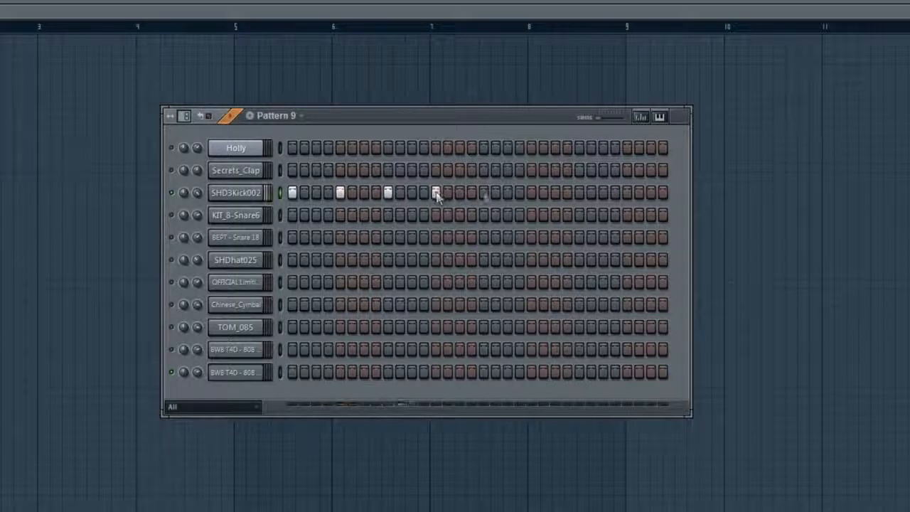
click(484, 193)
click(532, 193)
click(579, 193)
click(627, 192)
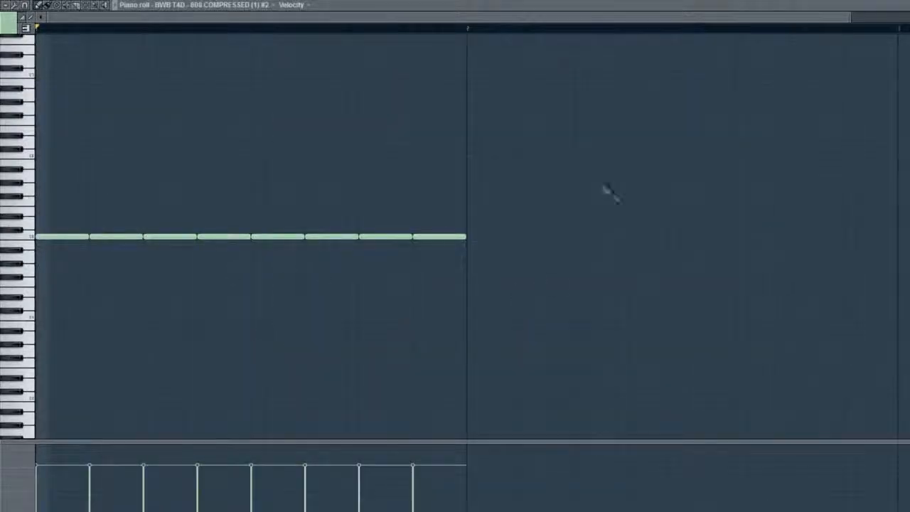
Shorten all eight 808 notes together to about 70% of the spacing between the kicks, leaving gaps between them
drag(521, 152, 99, 246)
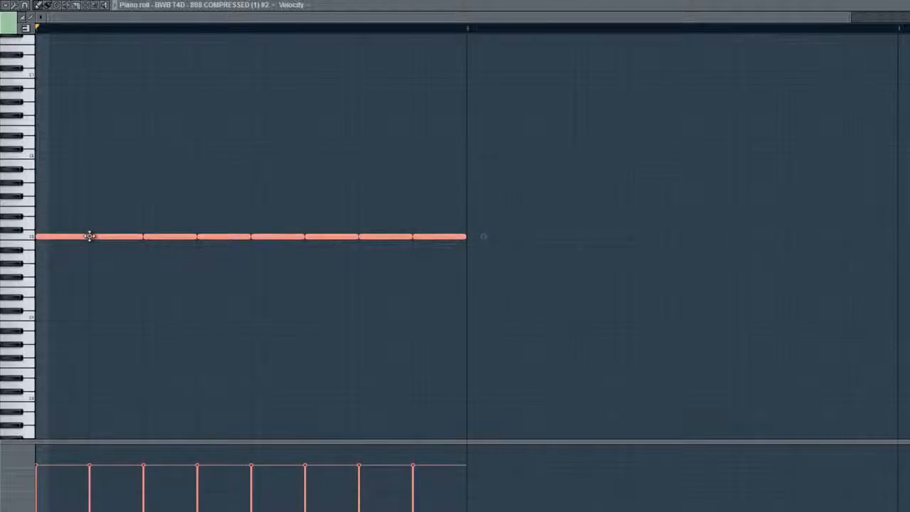
drag(466, 237, 443, 245)
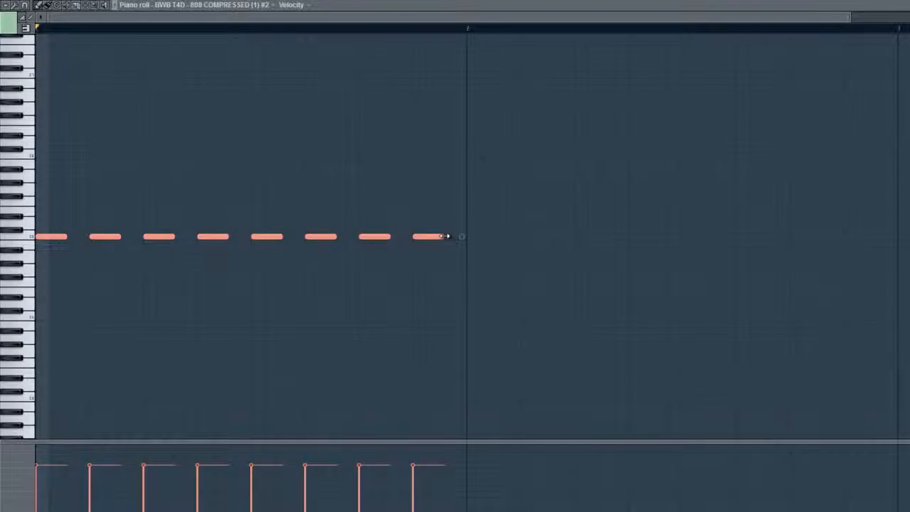
drag(445, 236, 451, 262)
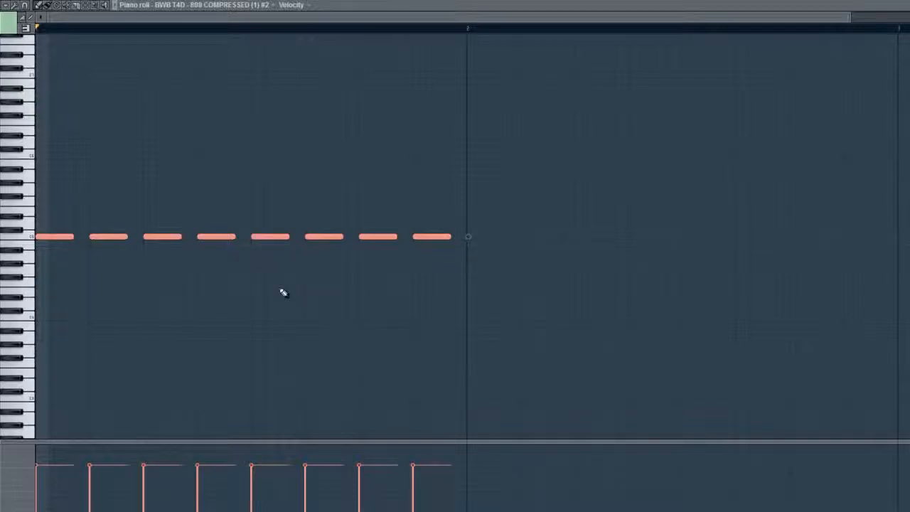
ctrl+click(249, 316)
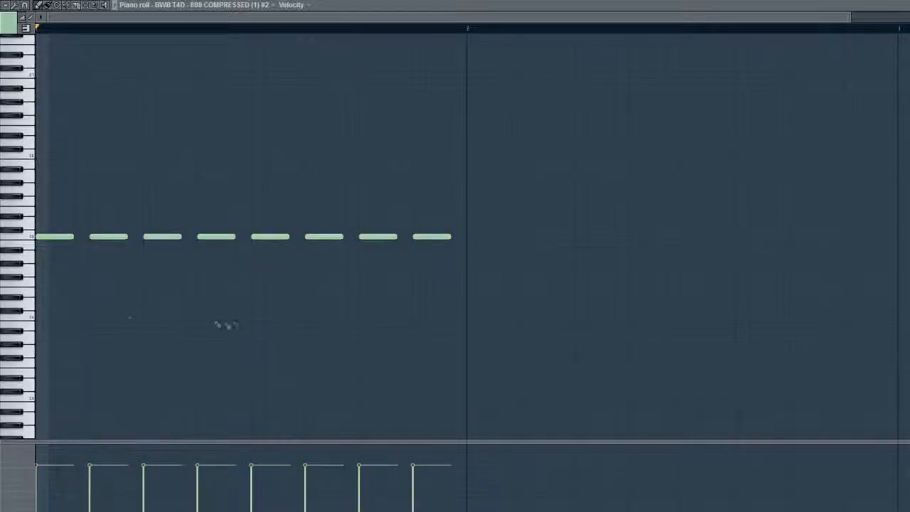
Transpose all eight 808 notes to F# and play them back with the kick
scroll(91, 320, up, 3)
drag(91, 320, 422, 315)
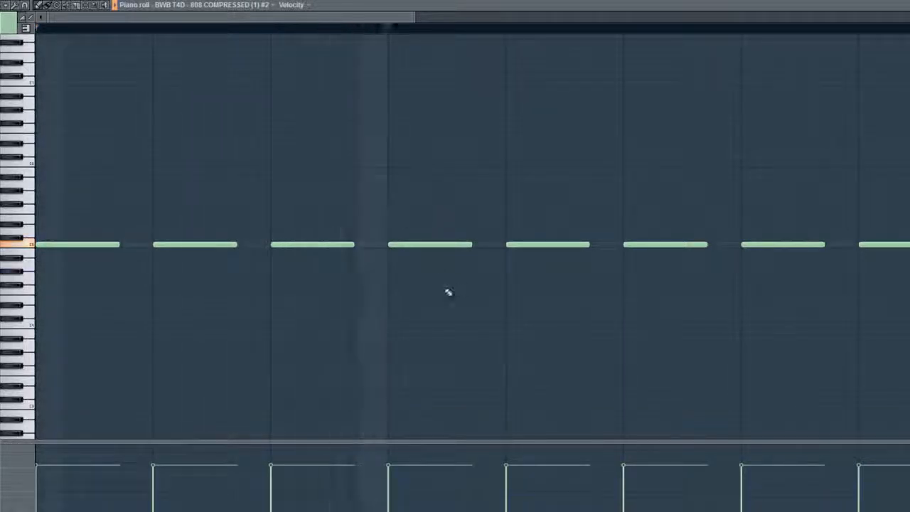
scroll(448, 292, down, 1)
drag(88, 207, 875, 321)
key(shift+Down)
key(shift+Down)
key(shift+Down)
key(shift+Down)
key(space)
ctrl+click(757, 394)
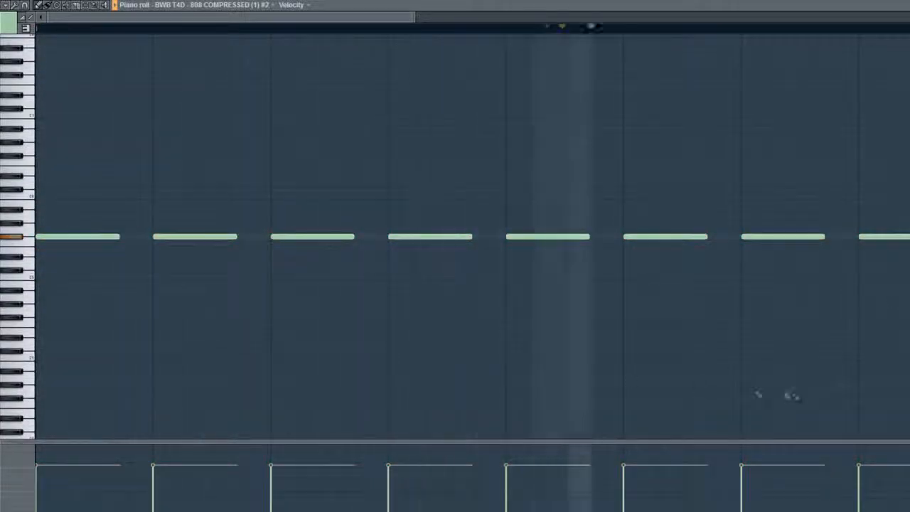
key(space)
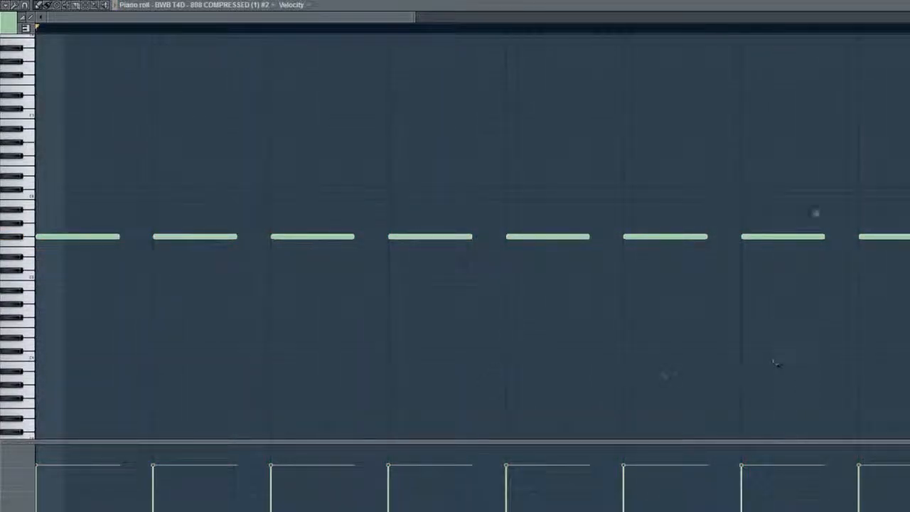
Nudge all eight 808 notes slightly later and inspect the SHD3Kick002 waveform in its channel's sample settings
drag(903, 126, 36, 325)
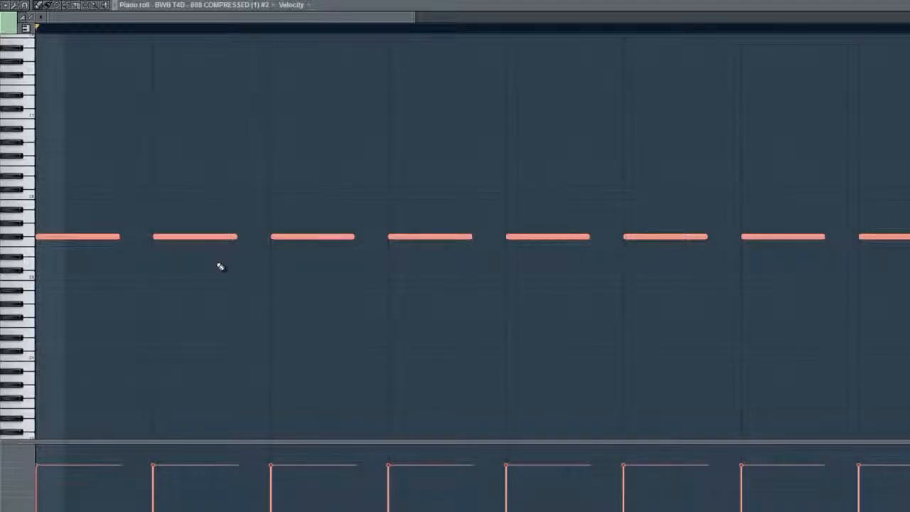
key(shift+Right)
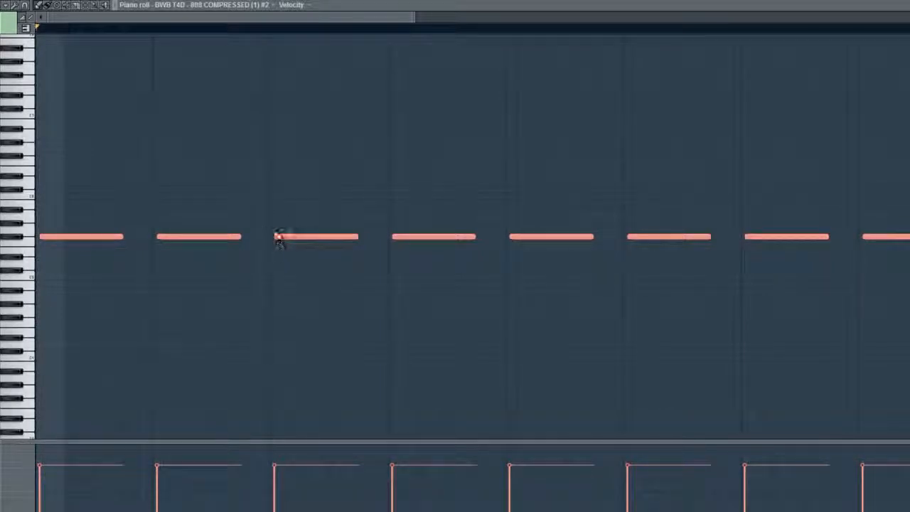
key(F6)
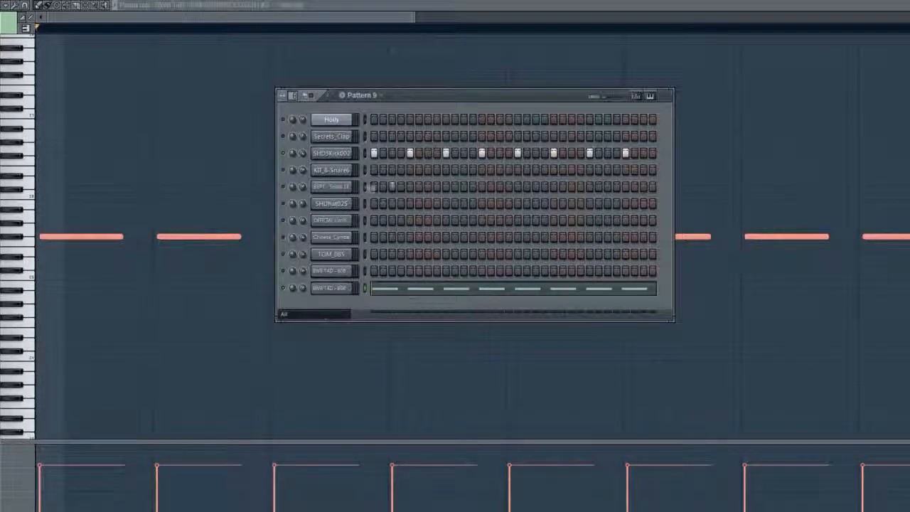
click(332, 154)
click(740, 179)
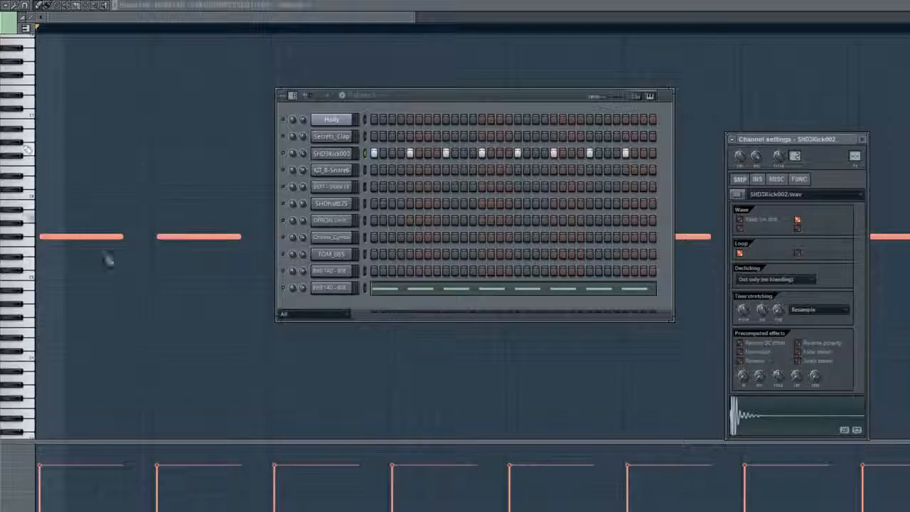
Deselect the 808 notes and play back the delayed line against the kick
ctrl+click(152, 309)
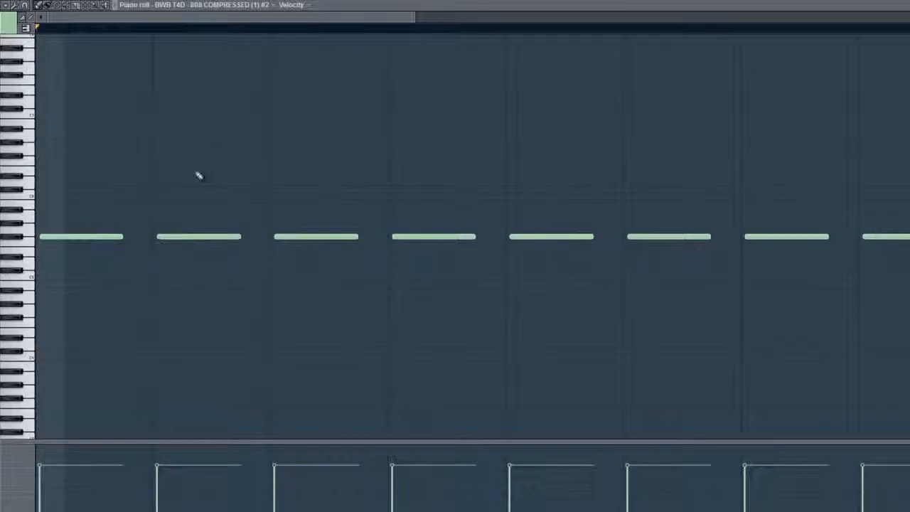
key(space)
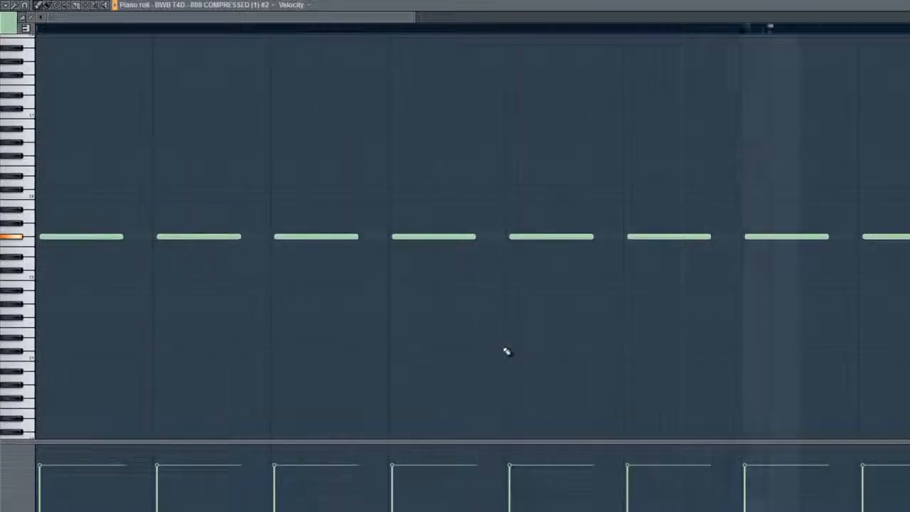
key(space)
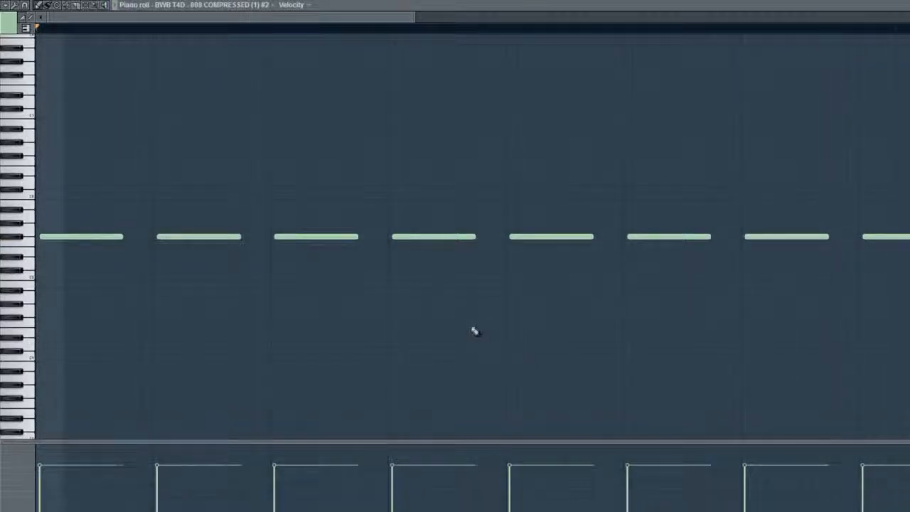
scroll(475, 333, down, 5)
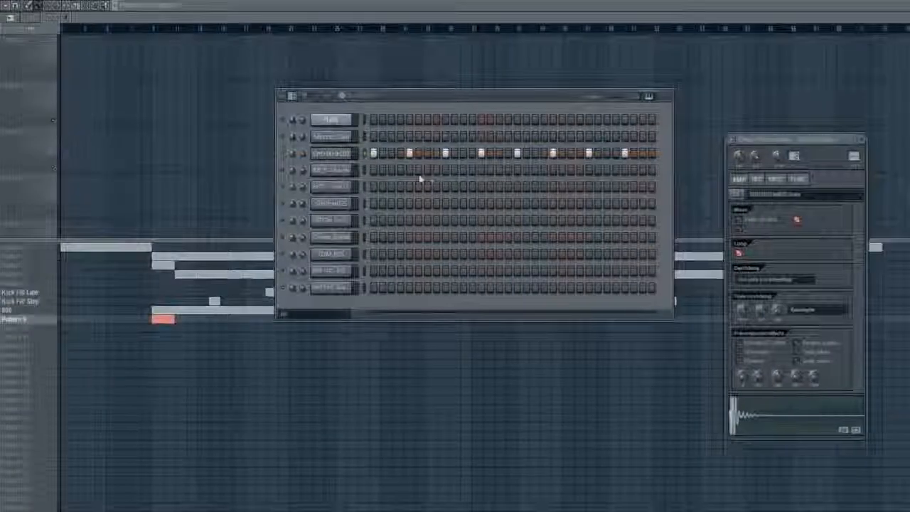